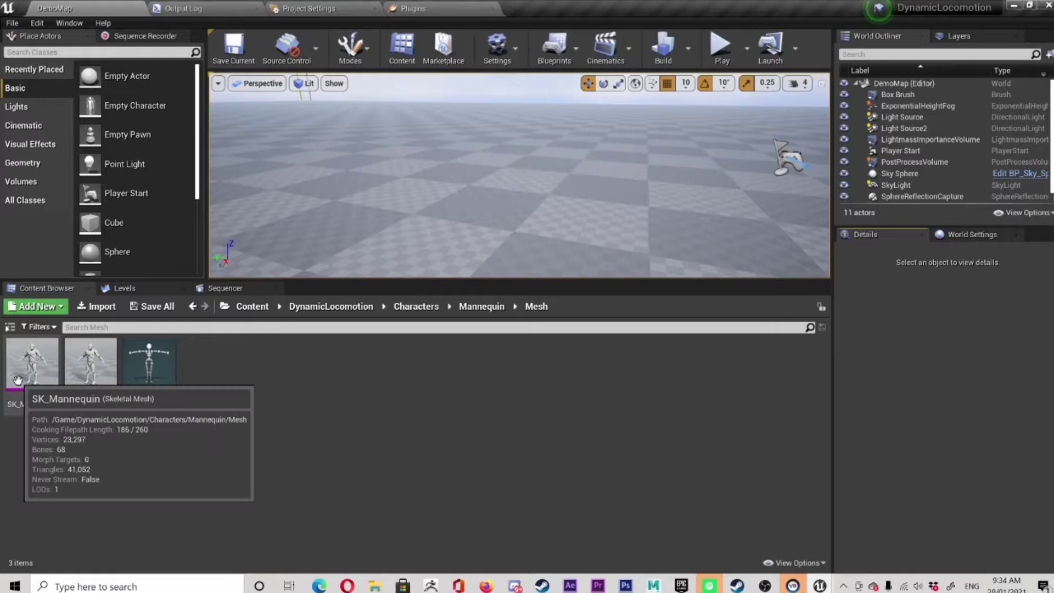
Start exporting the SK_Mannequin skeletal mesh and create a Riggeriono folder in Documents as the destination.
{"action": "right_click", "coordinate": [18, 379]}
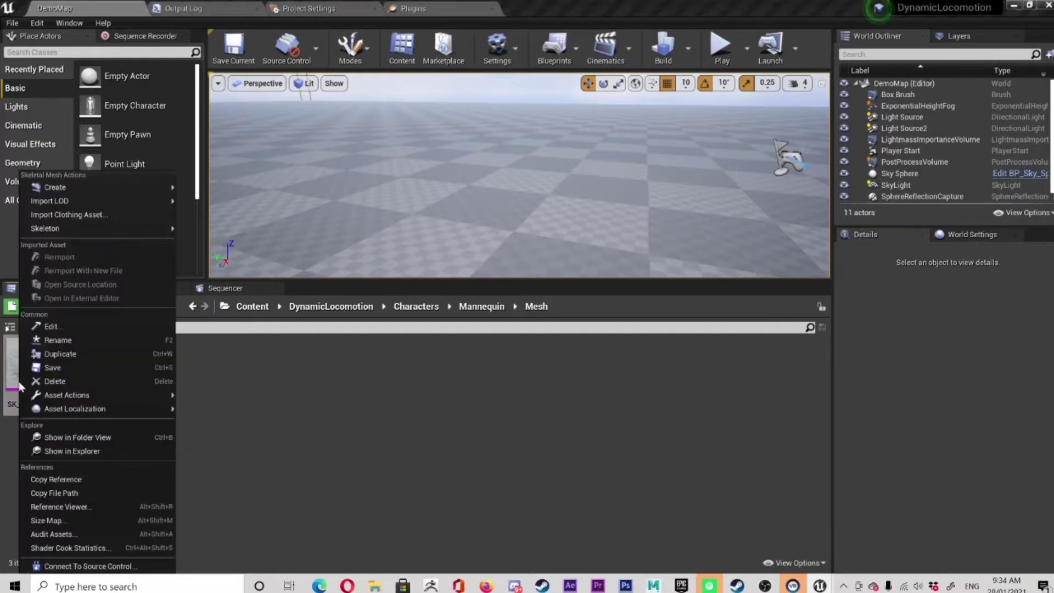
{"action": "mouse_move", "coordinate": [81, 394]}
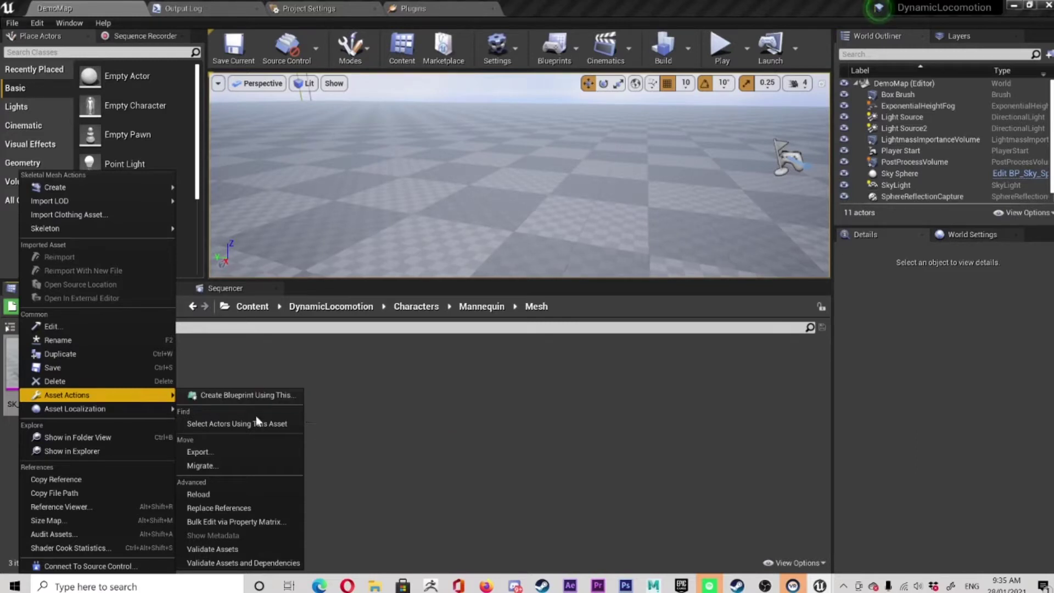
{"action": "left_click", "coordinate": [203, 452]}
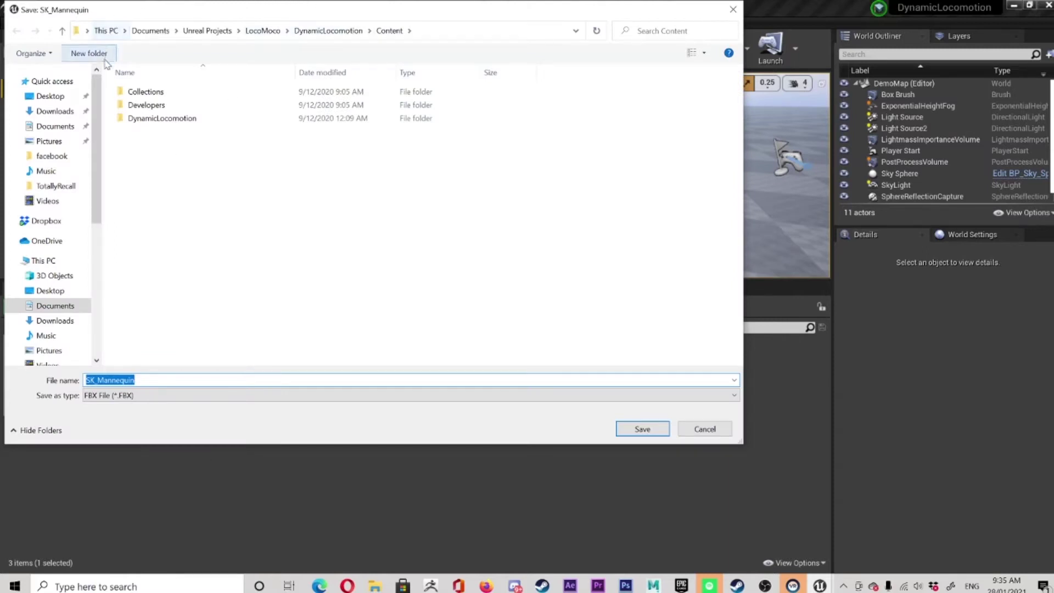
{"action": "left_click", "coordinate": [55, 127]}
{"action": "right_click", "coordinate": [527, 203]}
{"action": "mouse_move", "coordinate": [565, 351]}
{"action": "left_click", "coordinate": [684, 357]}
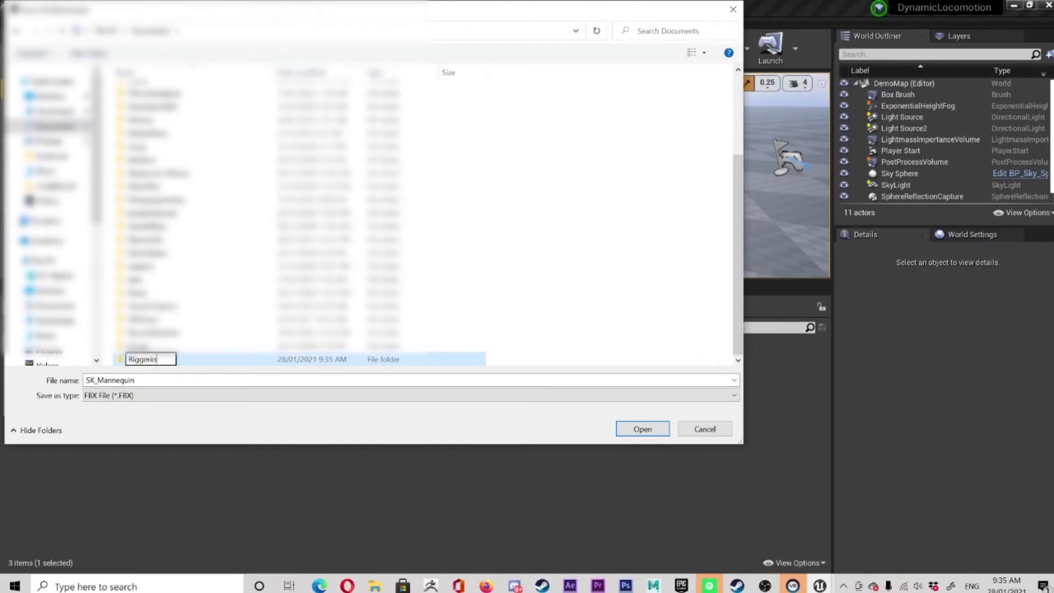
{"action": "key", "text": "Return"}
{"action": "key", "text": "Return"}
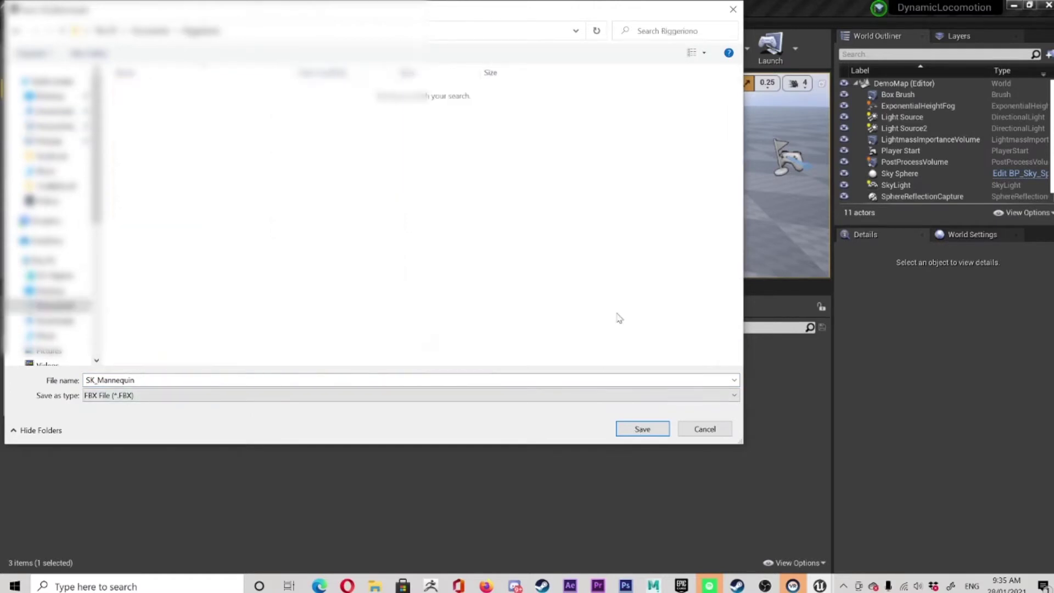
Save the mannequin as the FBX file SK_Mannequin and export it with the default FBX options.
{"action": "left_click", "coordinate": [642, 429]}
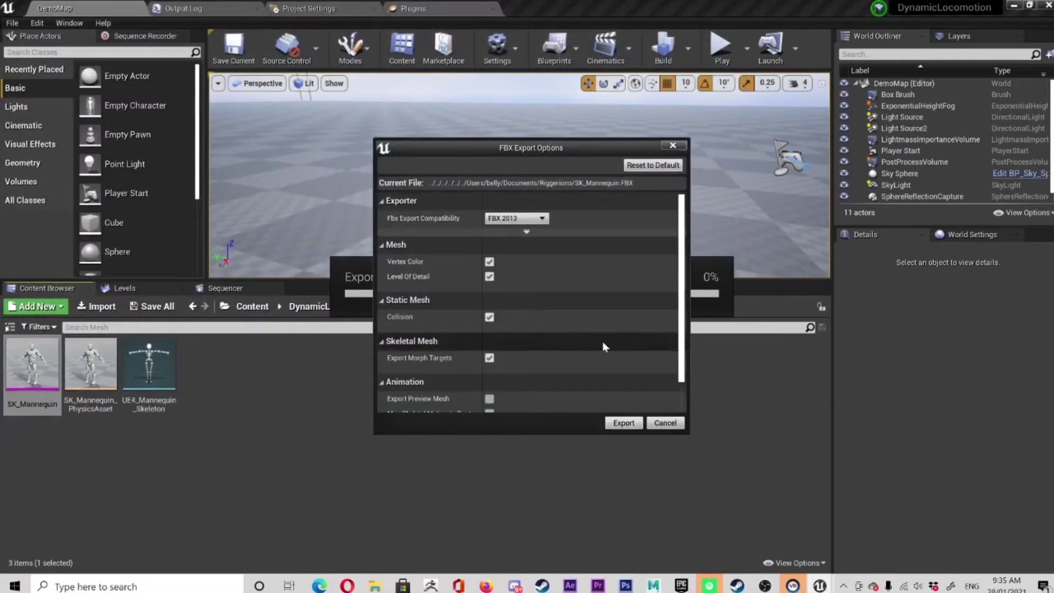
{"action": "scroll", "coordinate": [604, 347], "scroll_direction": "down", "scroll_amount": 2}
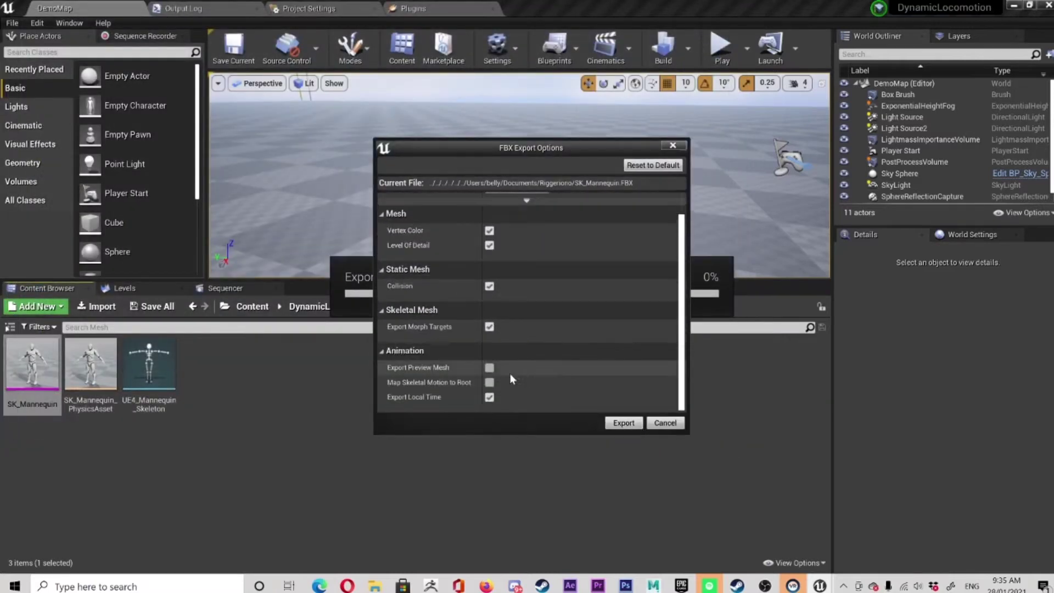
{"action": "mouse_move", "coordinate": [400, 385]}
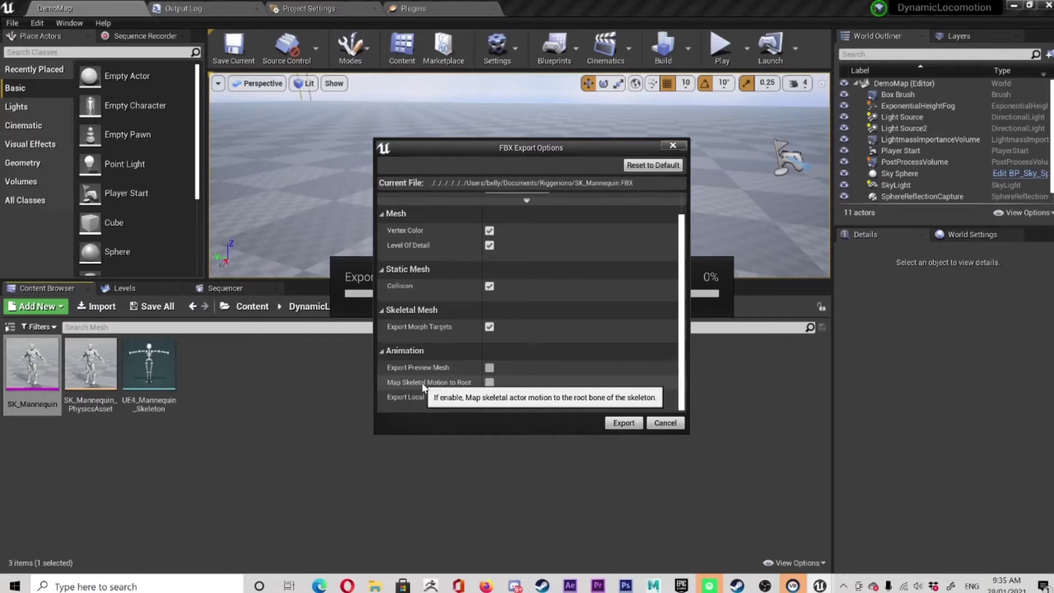
{"action": "left_click", "coordinate": [617, 425]}
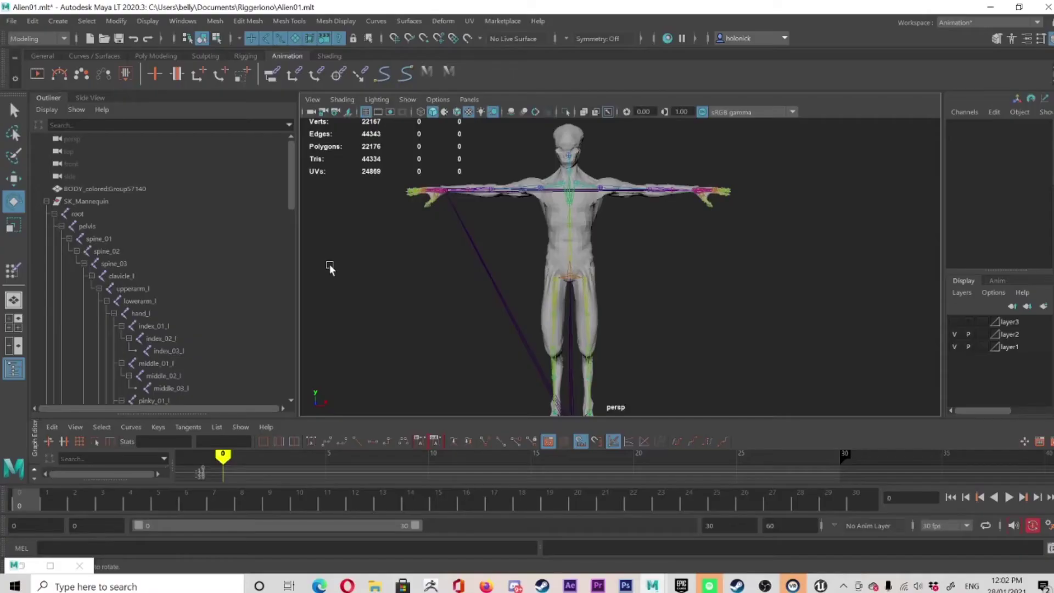
In Maya LT, check the alien body and SK_Mannequin hierarchy, select the SK_Mannequin mesh, and make layer3 visible.
{"action": "left_click", "coordinate": [551, 235]}
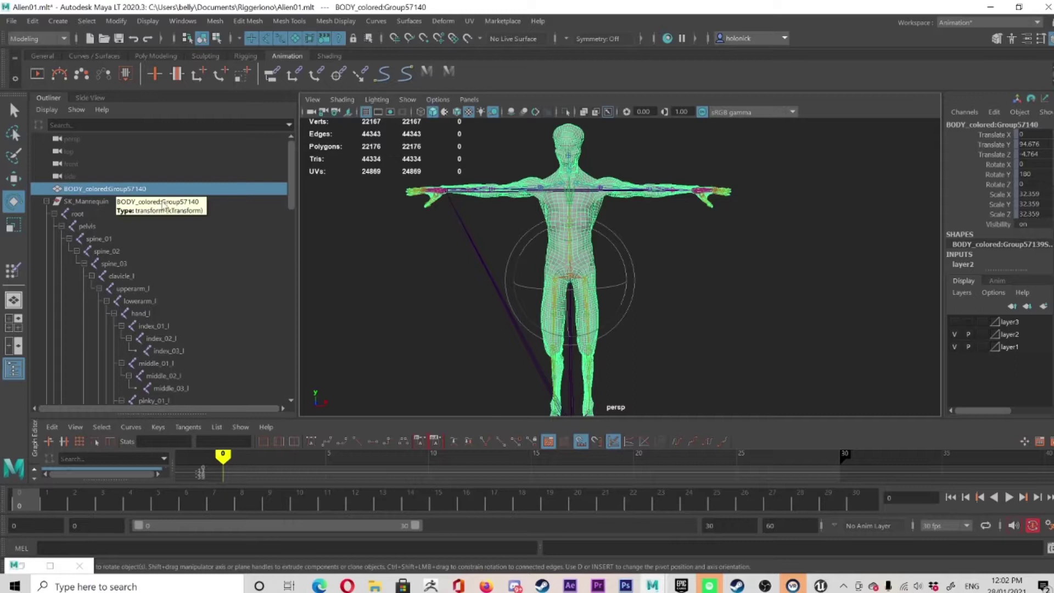
{"action": "left_click", "coordinate": [82, 201]}
{"action": "scroll", "coordinate": [126, 254], "scroll_direction": "down", "scroll_amount": 3}
{"action": "scroll", "coordinate": [125, 254], "scroll_direction": "down", "scroll_amount": 10}
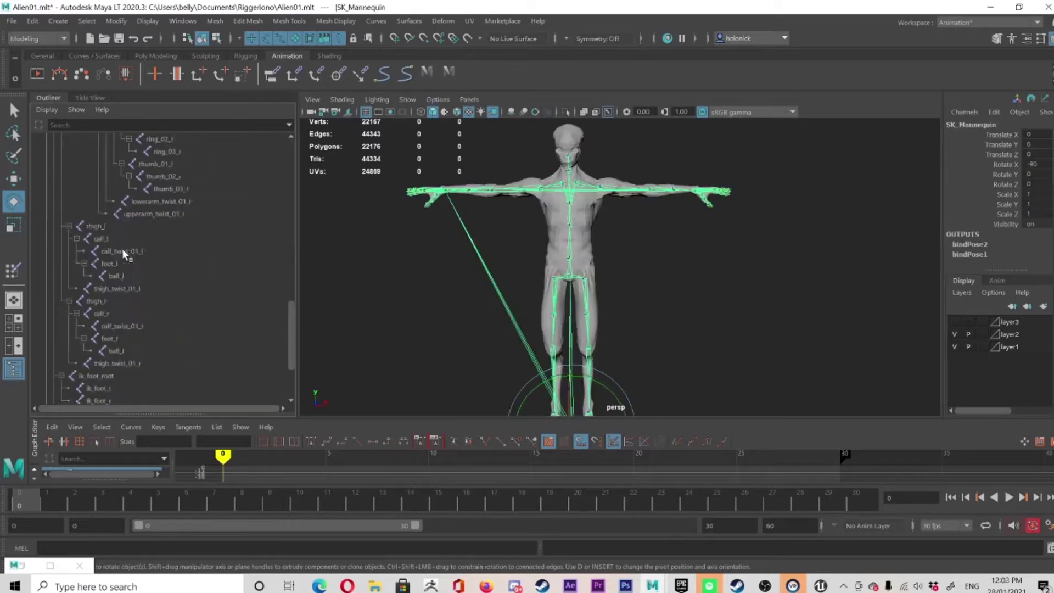
{"action": "left_click", "coordinate": [91, 366]}
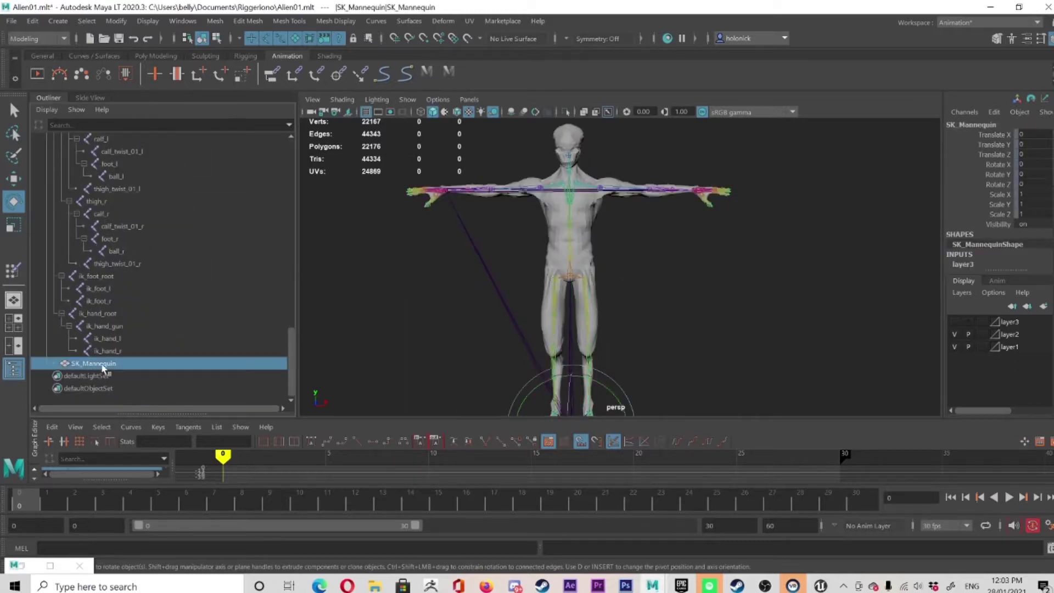
{"action": "left_click", "coordinate": [955, 322]}
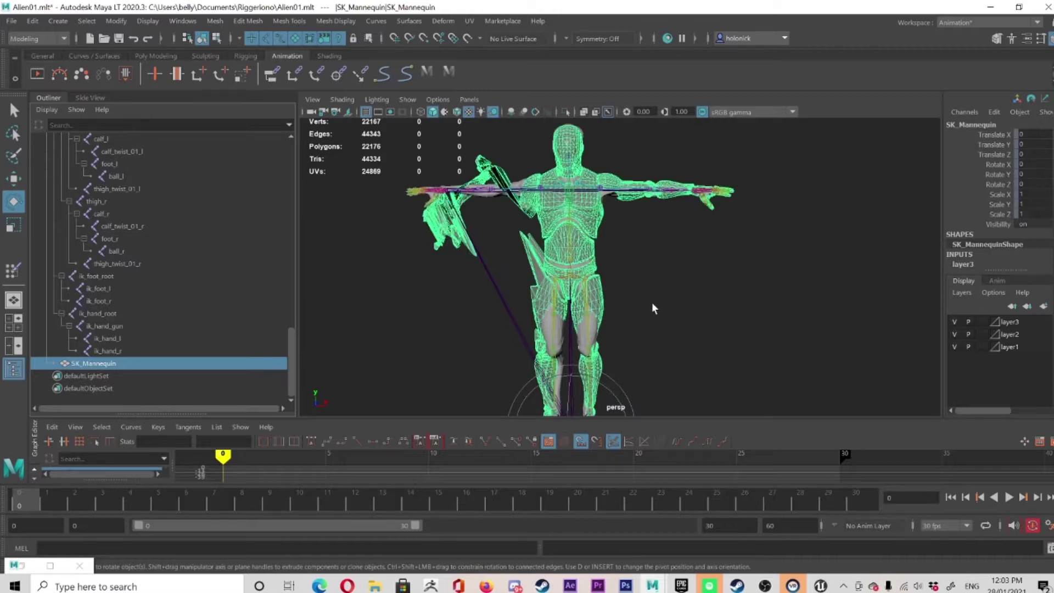
Delete the original SK_Mannequin mesh overlapping the alien body, keeping the skeleton.
{"action": "left_click", "coordinate": [574, 343]}
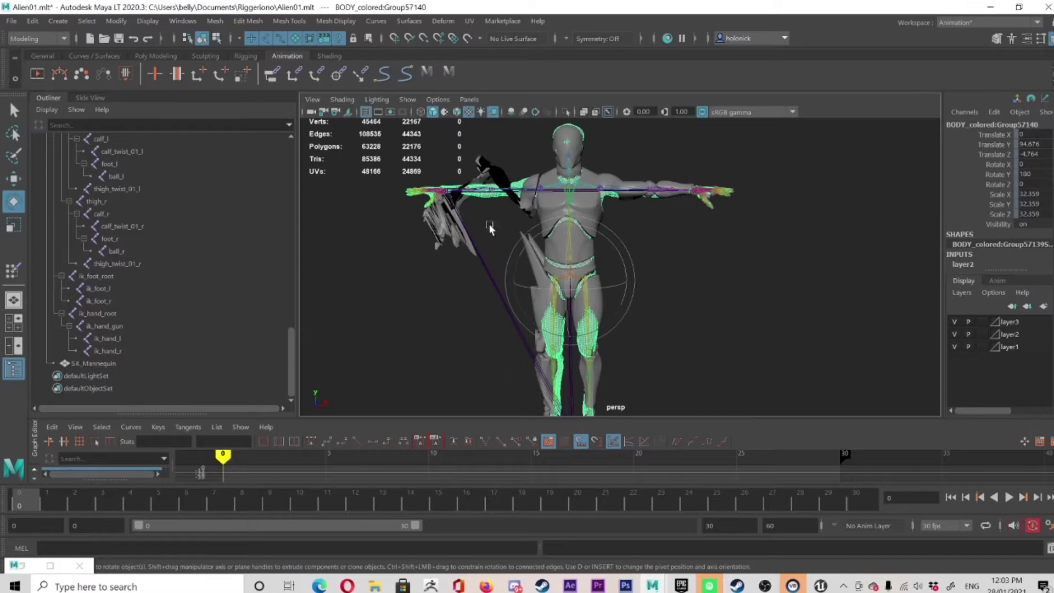
{"action": "left_click", "coordinate": [544, 252]}
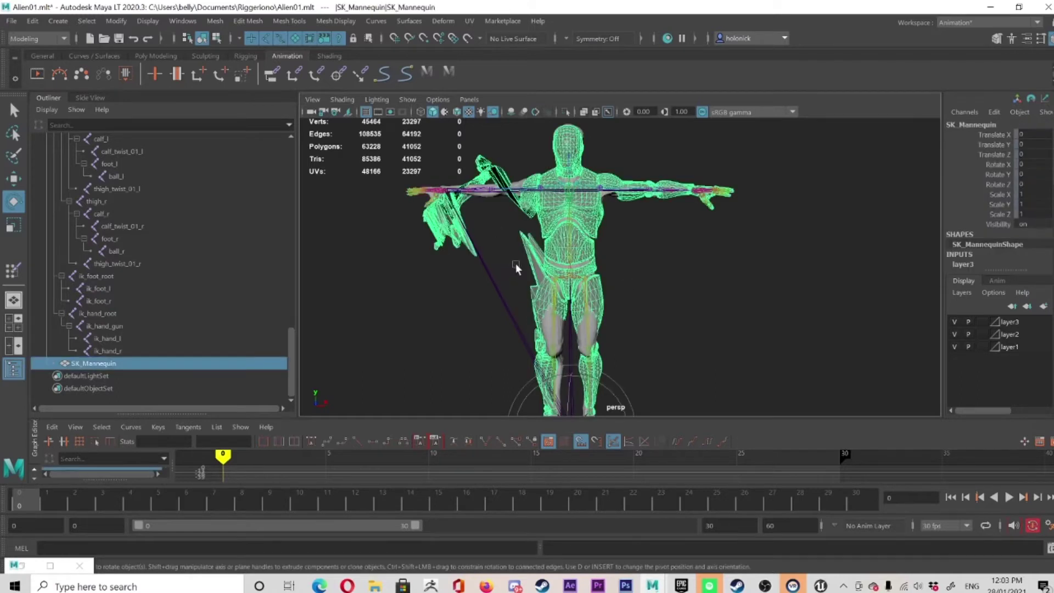
{"action": "key", "text": "Delete"}
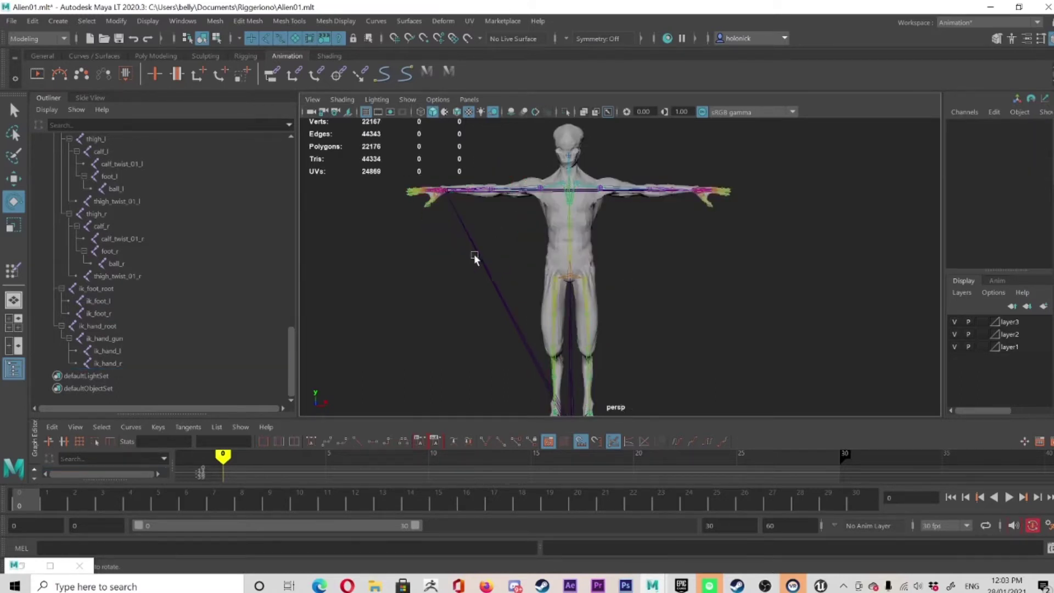
Unparent the root joint from the SK_Mannequin group and delete the emptied group.
{"action": "scroll", "coordinate": [124, 368], "scroll_direction": "up", "scroll_amount": 10}
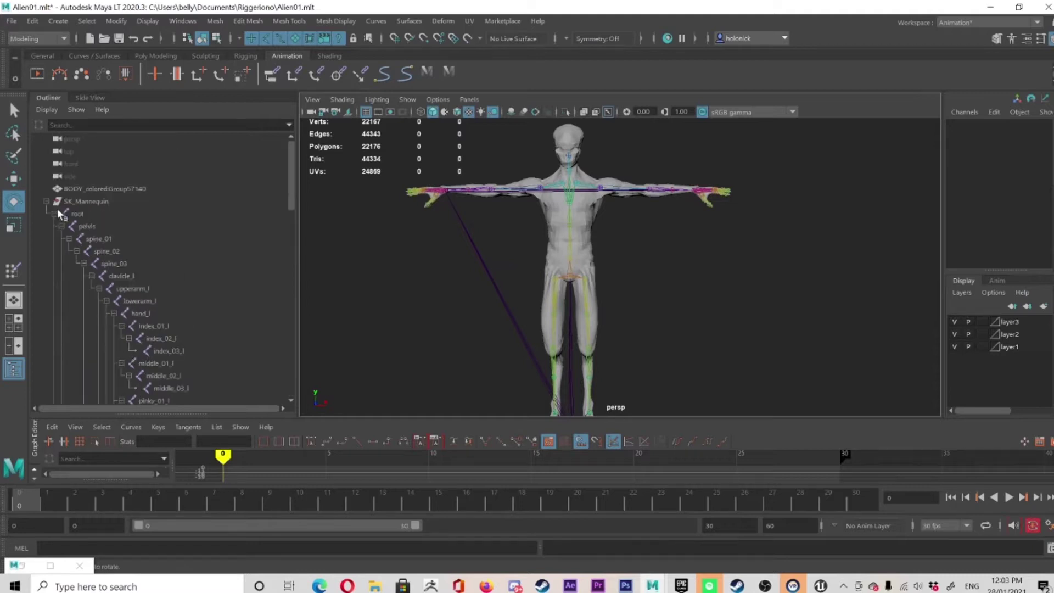
{"action": "left_click", "coordinate": [80, 203]}
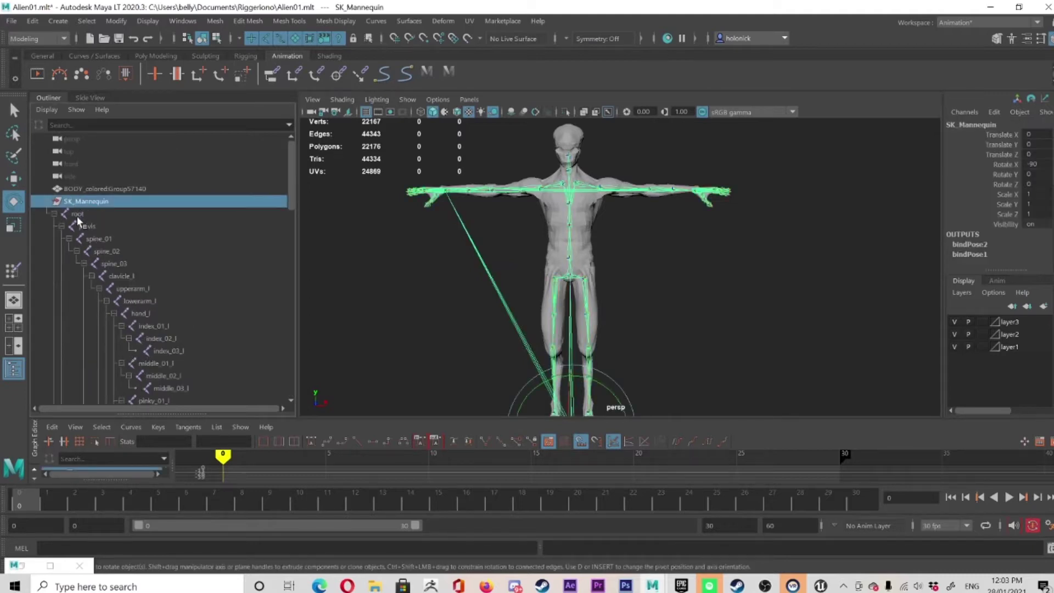
{"action": "left_click", "coordinate": [77, 215]}
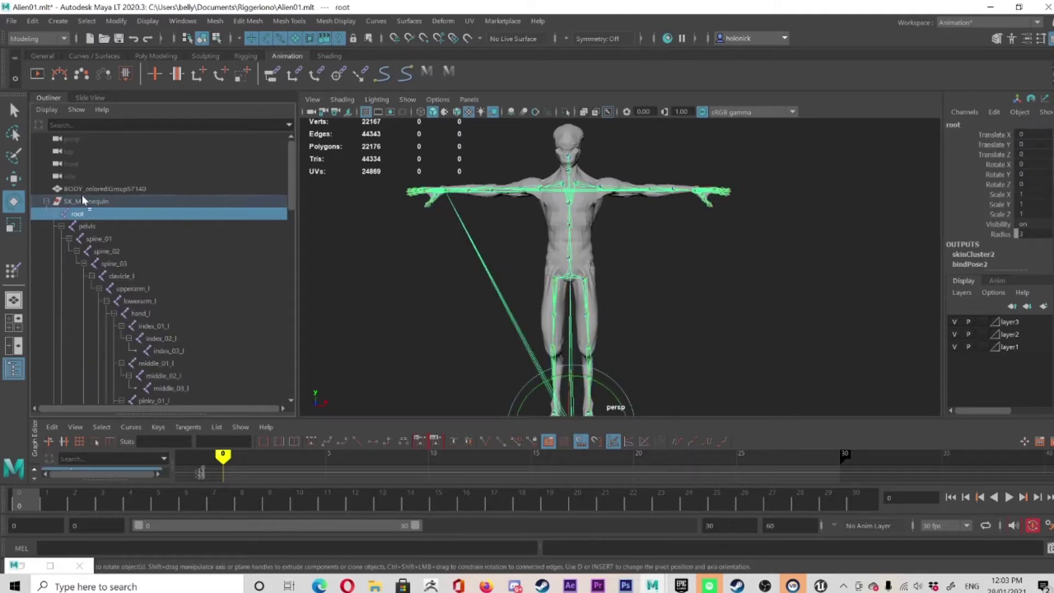
{"action": "key", "text": "shift+p"}
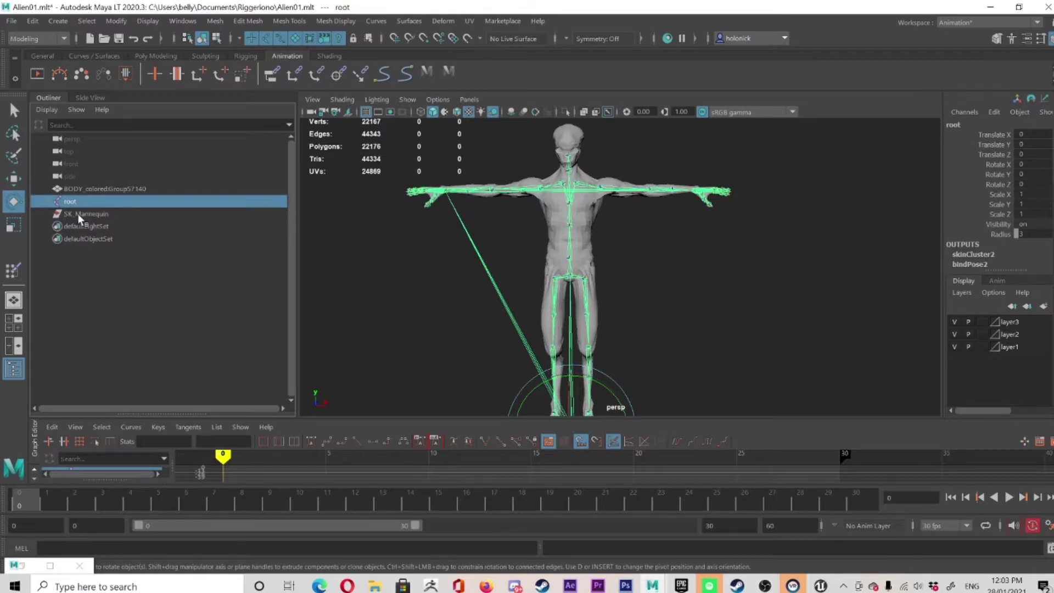
{"action": "left_click", "coordinate": [77, 214]}
{"action": "key", "text": "Delete"}
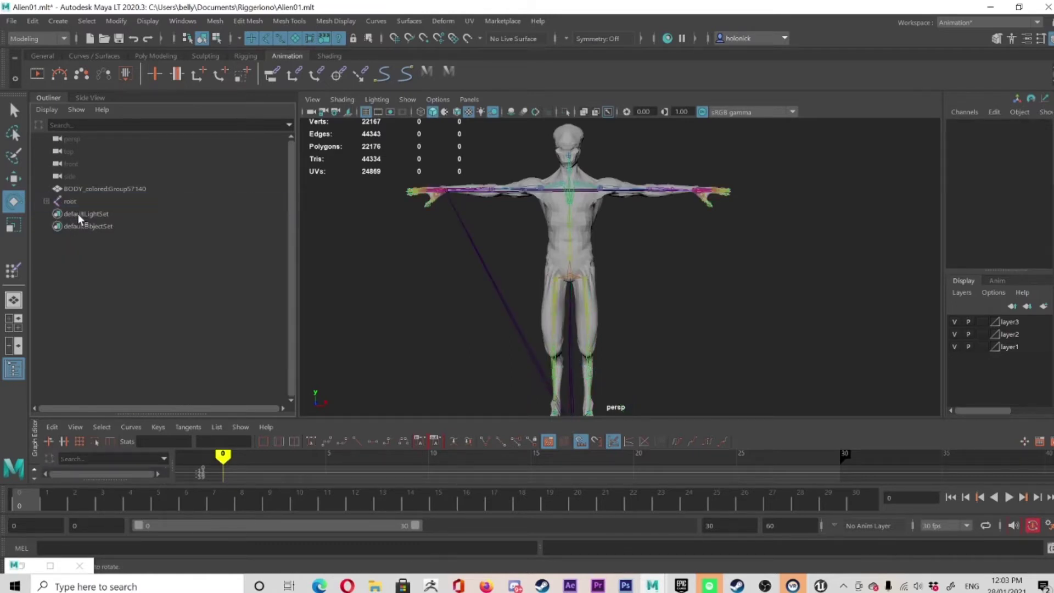
Expand the root hierarchy, select the BODY_colored mesh and all joints through ik_hand_r, and open the file commands.
{"action": "left_click", "coordinate": [46, 201], "text": "shift"}
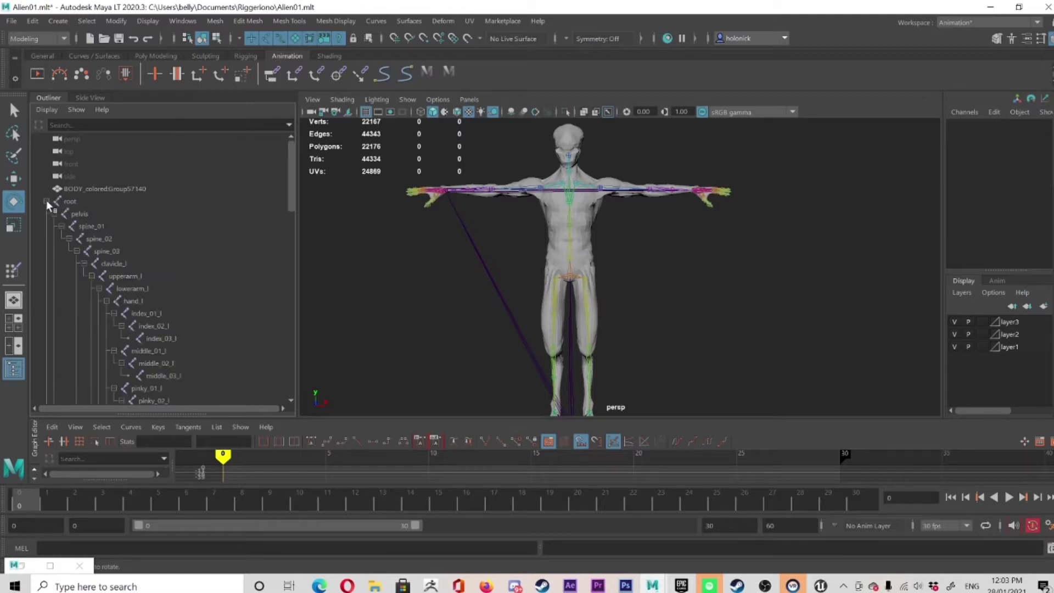
{"action": "left_click", "coordinate": [87, 189]}
{"action": "scroll", "coordinate": [131, 246], "scroll_direction": "down", "scroll_amount": 10}
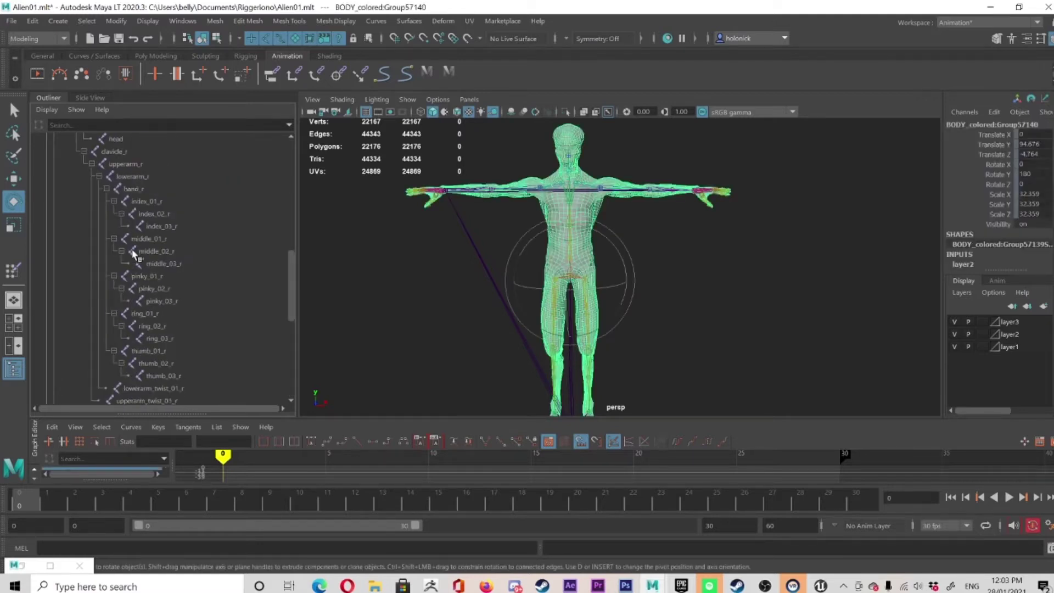
{"action": "scroll", "coordinate": [131, 249], "scroll_direction": "down", "scroll_amount": 5}
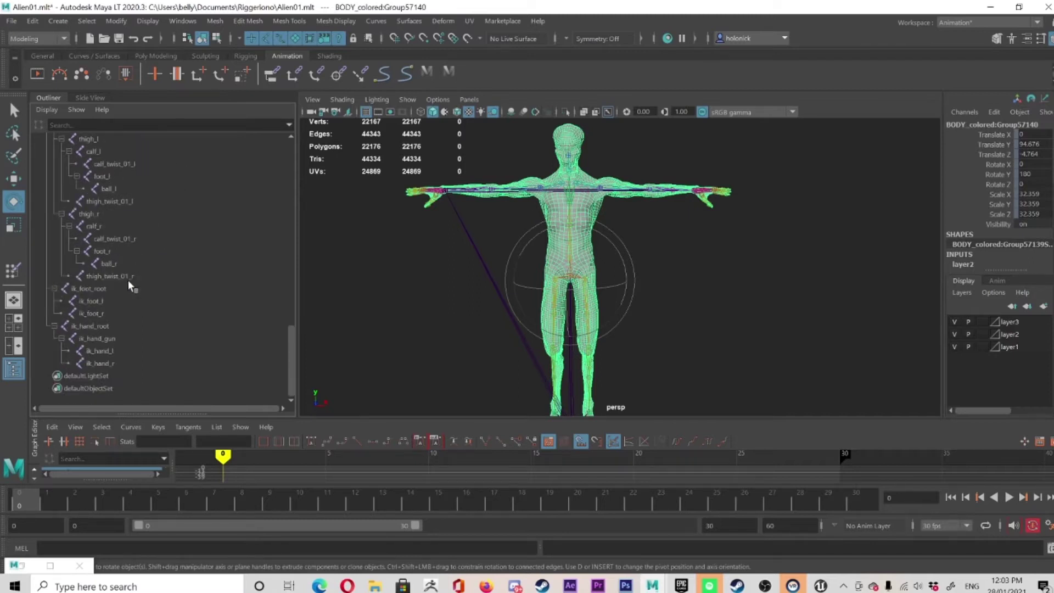
{"action": "left_click", "coordinate": [98, 363], "text": "shift"}
{"action": "left_click", "coordinate": [11, 21]}
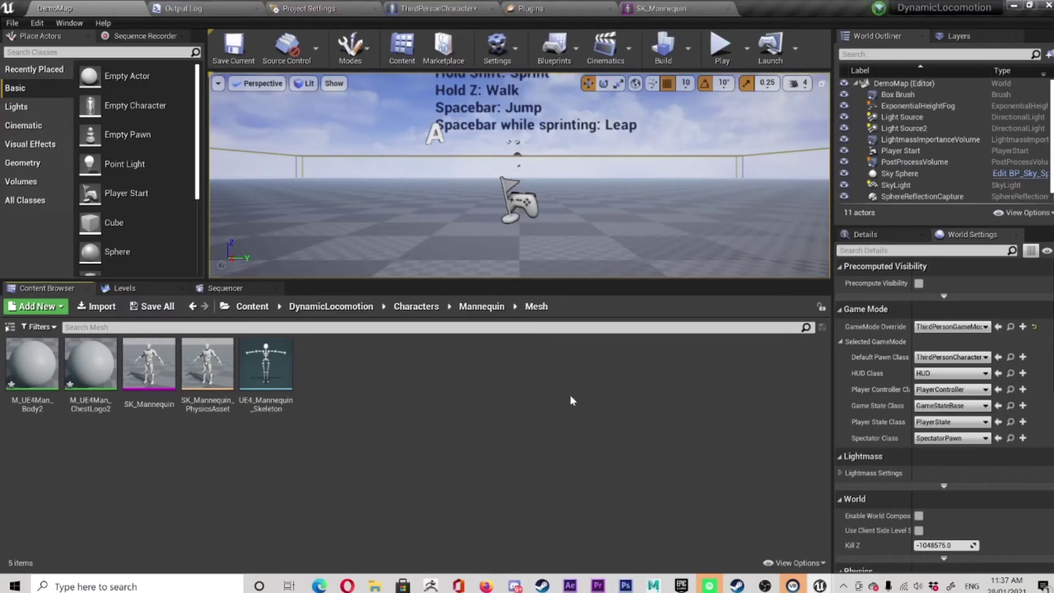
In Unreal Editor, import the Alien FBX into the Mannequin Mesh folder as a skeletal mesh using UE4_Mannequin_Skeleton.
{"action": "right_click", "coordinate": [438, 411]}
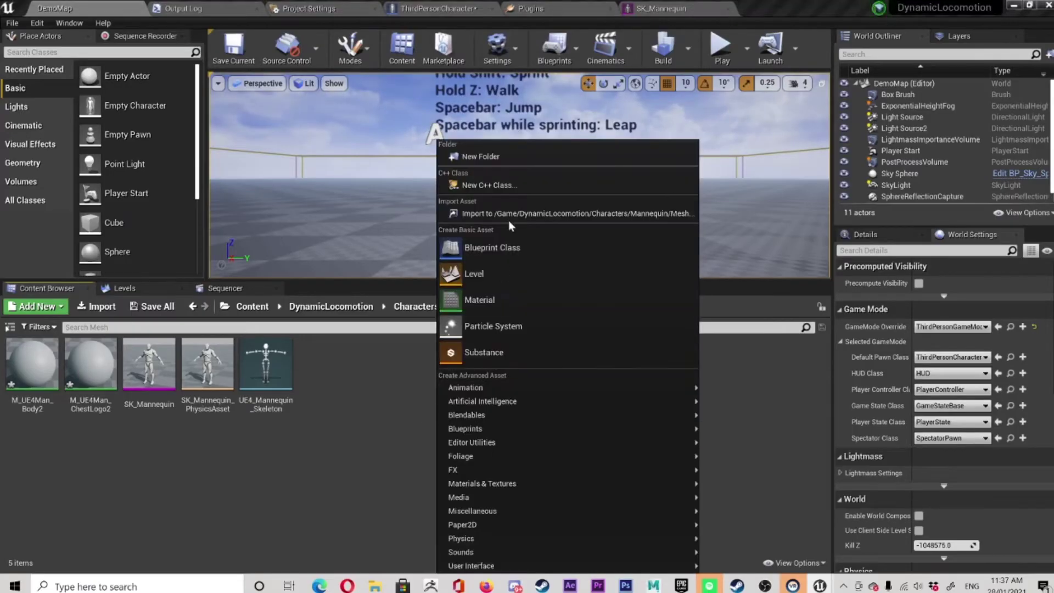
{"action": "left_click", "coordinate": [508, 213]}
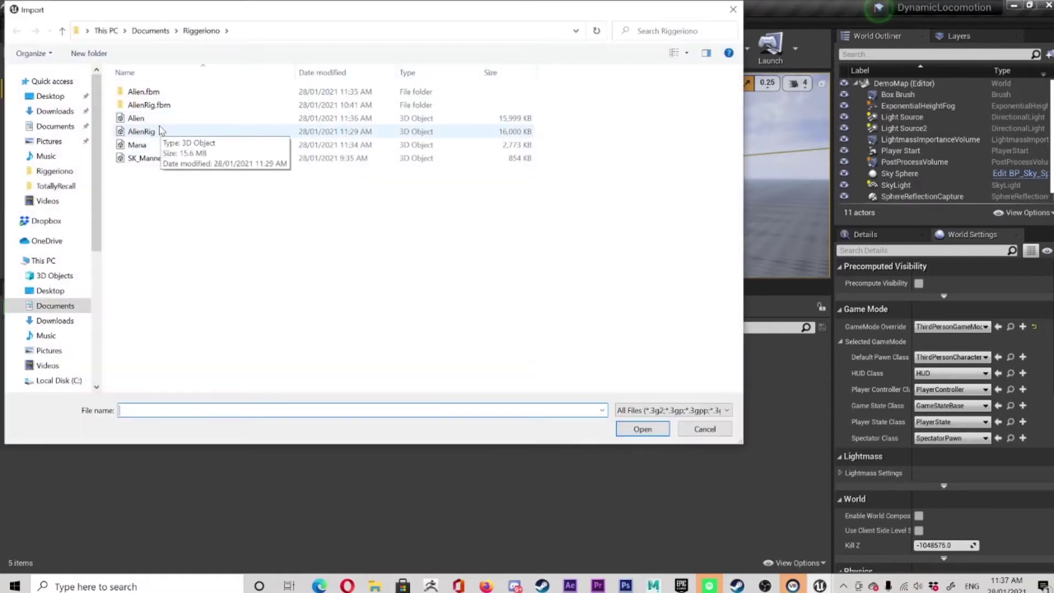
{"action": "double_click", "coordinate": [163, 119]}
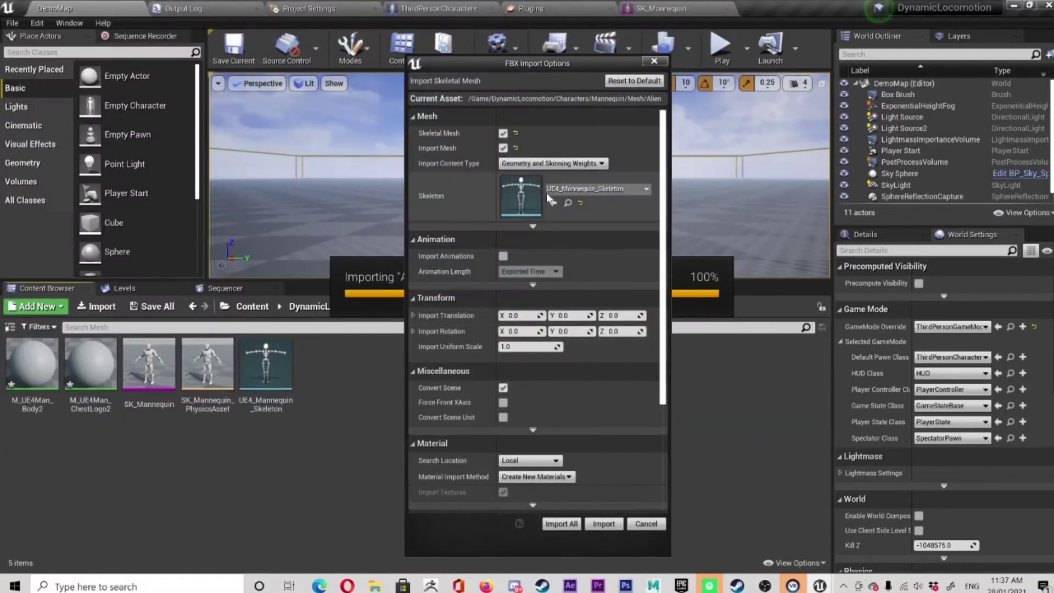
{"action": "left_click", "coordinate": [603, 524]}
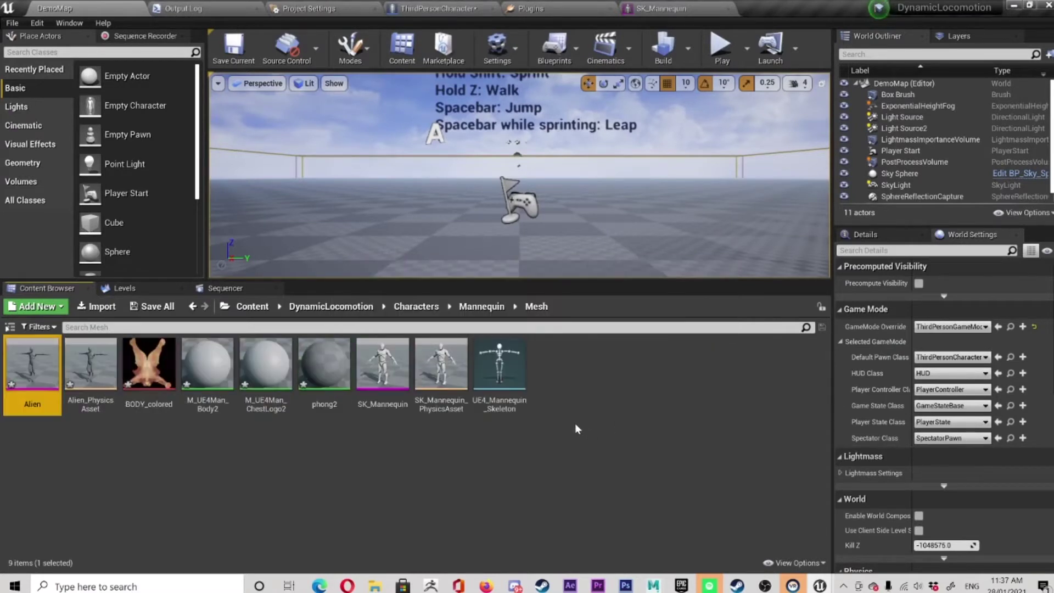
Set the skeletal mesh of the ThirdPersonCharacter blueprint's Mesh component to Alien and check the character in the viewport.
{"action": "left_click", "coordinate": [436, 8]}
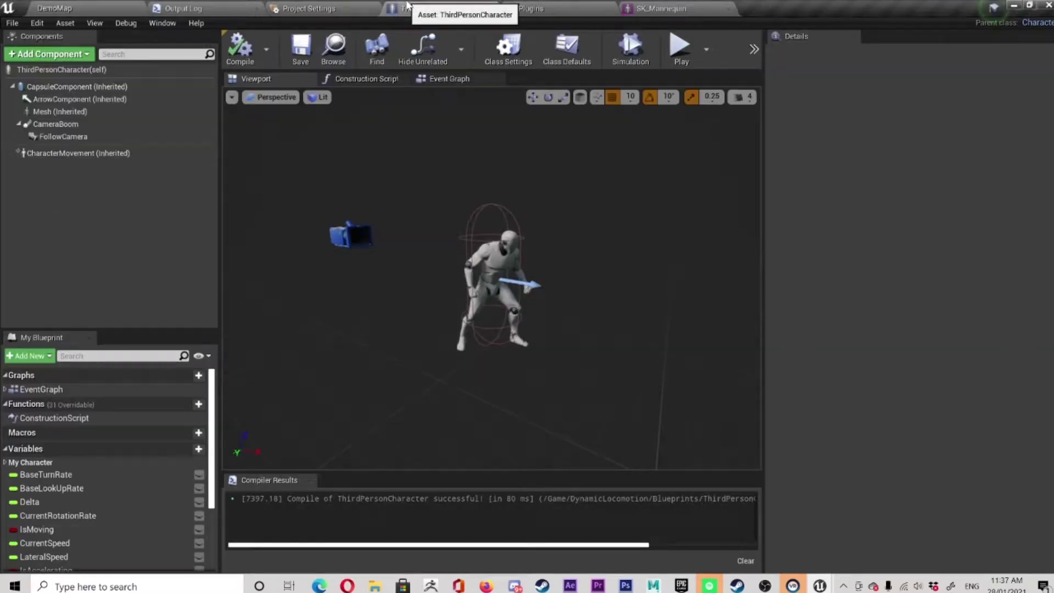
{"action": "left_click", "coordinate": [58, 111]}
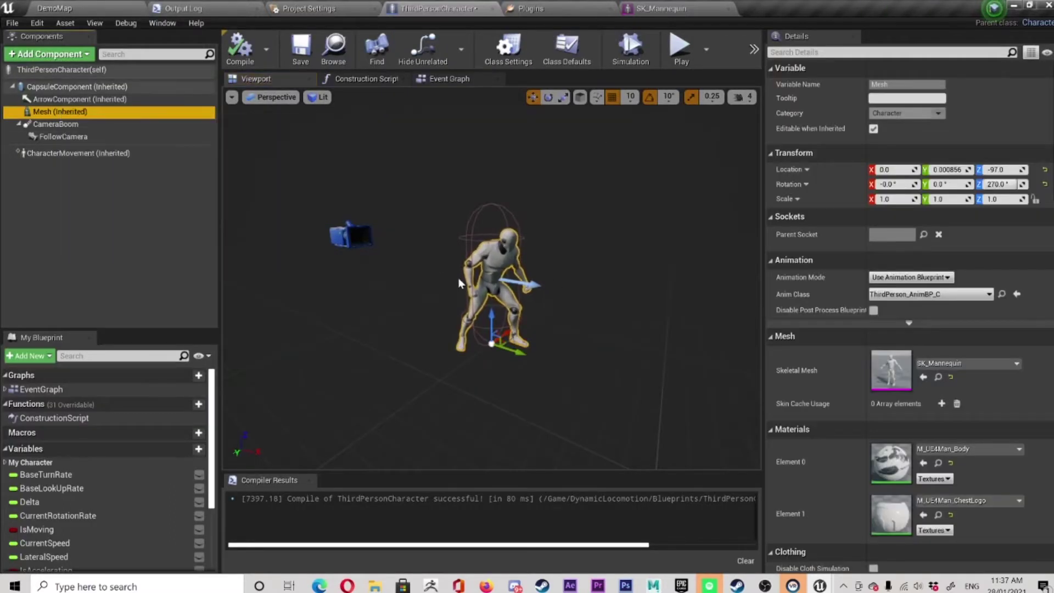
{"action": "left_click", "coordinate": [957, 364]}
{"action": "left_click", "coordinate": [922, 189]}
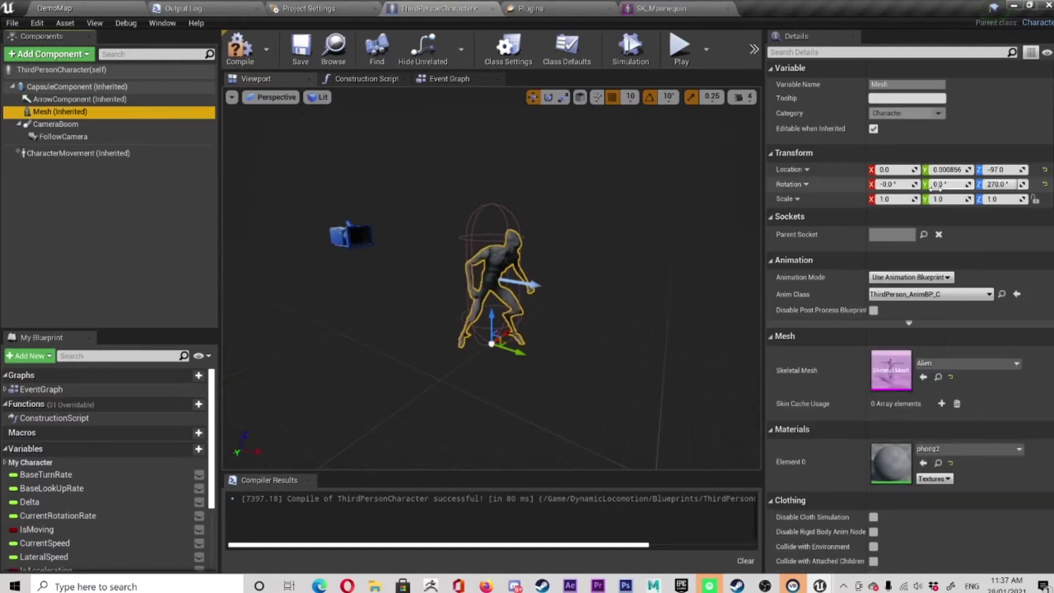
{"action": "scroll", "coordinate": [527, 267], "scroll_direction": "up", "scroll_amount": 5}
{"action": "scroll", "coordinate": [527, 267], "scroll_direction": "down", "scroll_amount": 5}
{"action": "left_click_drag", "start_coordinate": [527, 268], "coordinate": [565, 216], "text": "alt"}
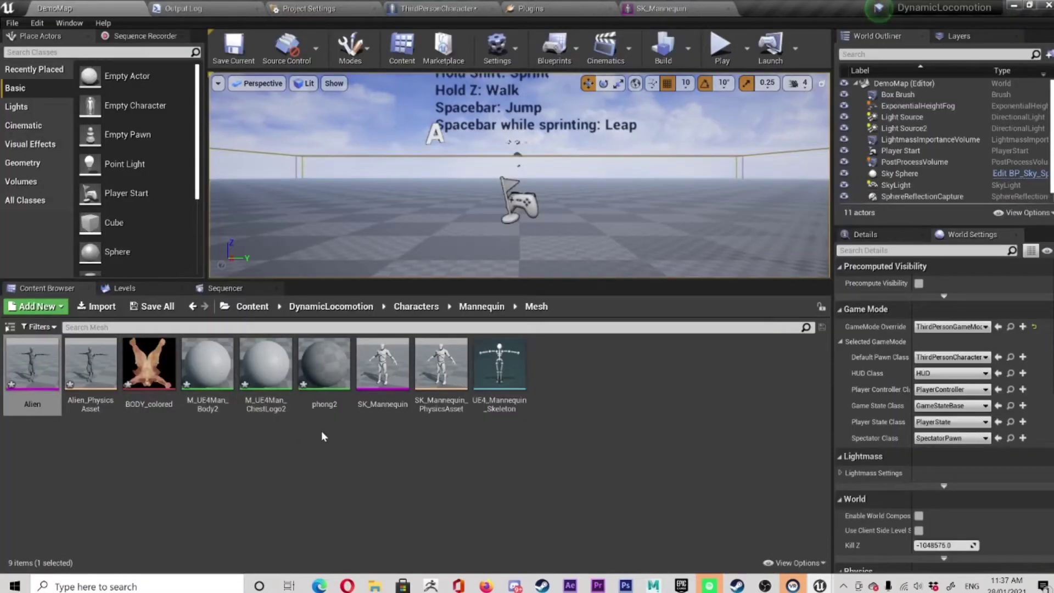
Add the BODY_colored texture to the phong2 material and connect its RGB output to Base Color.
{"action": "double_click", "coordinate": [324, 365]}
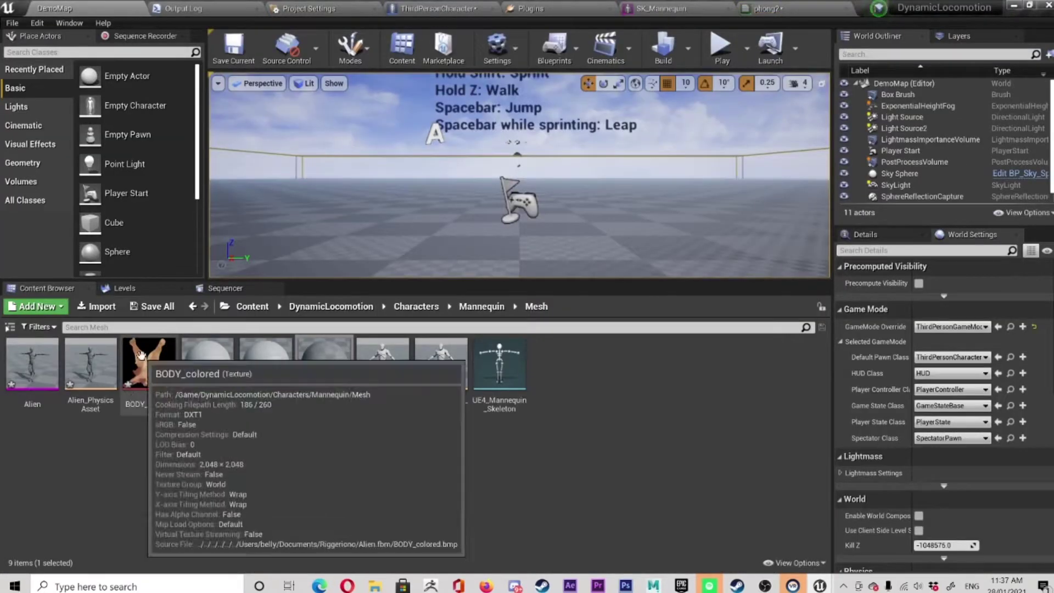
{"action": "left_click_drag", "start_coordinate": [149, 365], "coordinate": [530, 125]}
{"action": "left_click_drag", "start_coordinate": [127, 220], "coordinate": [126, 182]}
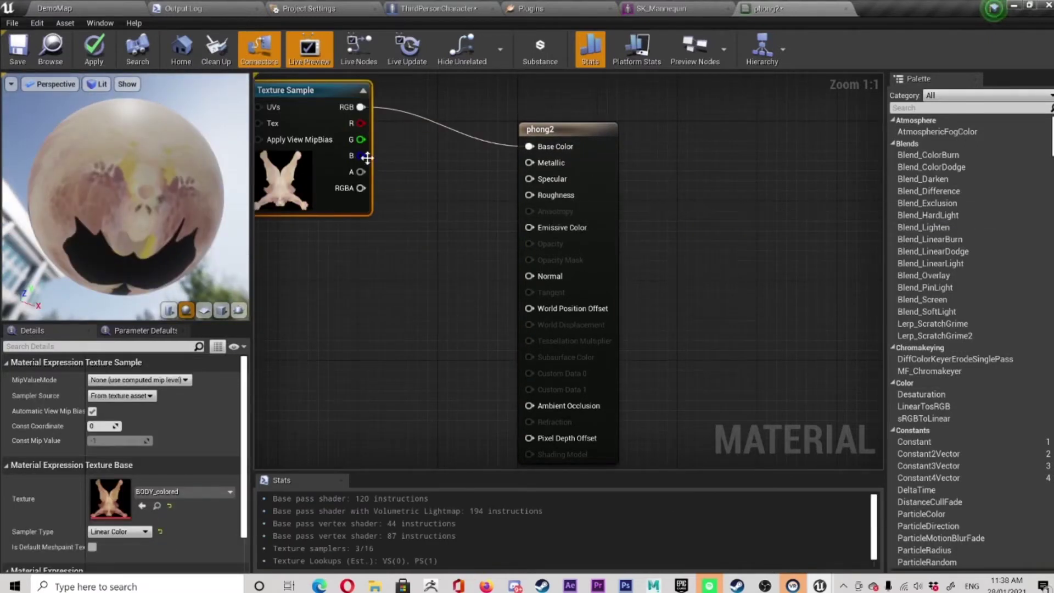
Connect the texture sample's R output to Roughness and its G output to Specular on the phong2 material.
{"action": "left_click_drag", "start_coordinate": [360, 123], "coordinate": [529, 194]}
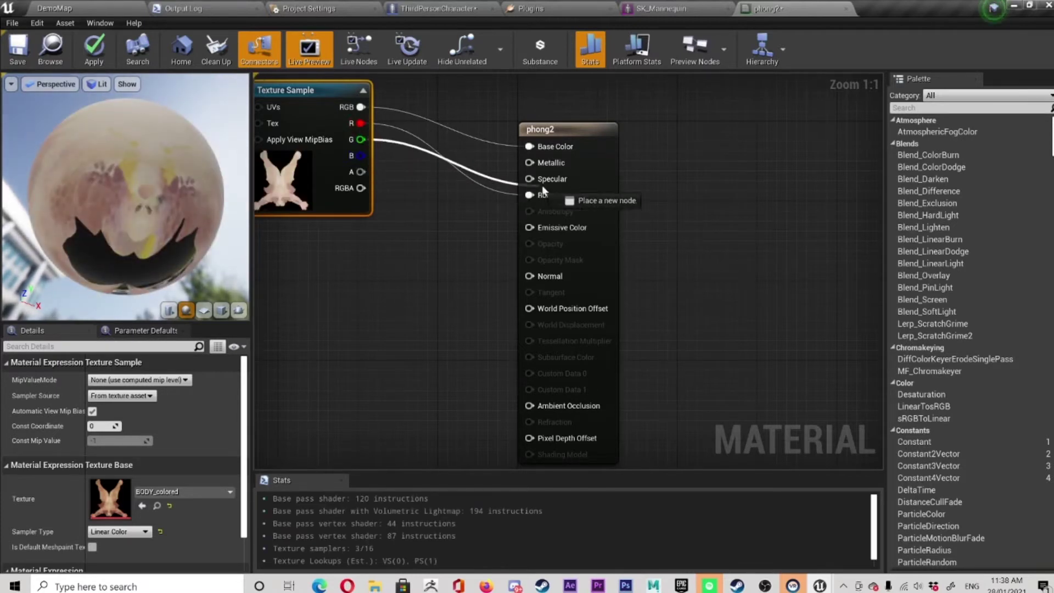
{"action": "left_click_drag", "start_coordinate": [519, 185], "coordinate": [528, 195]}
{"action": "left_click_drag", "start_coordinate": [126, 197], "coordinate": [247, 171]}
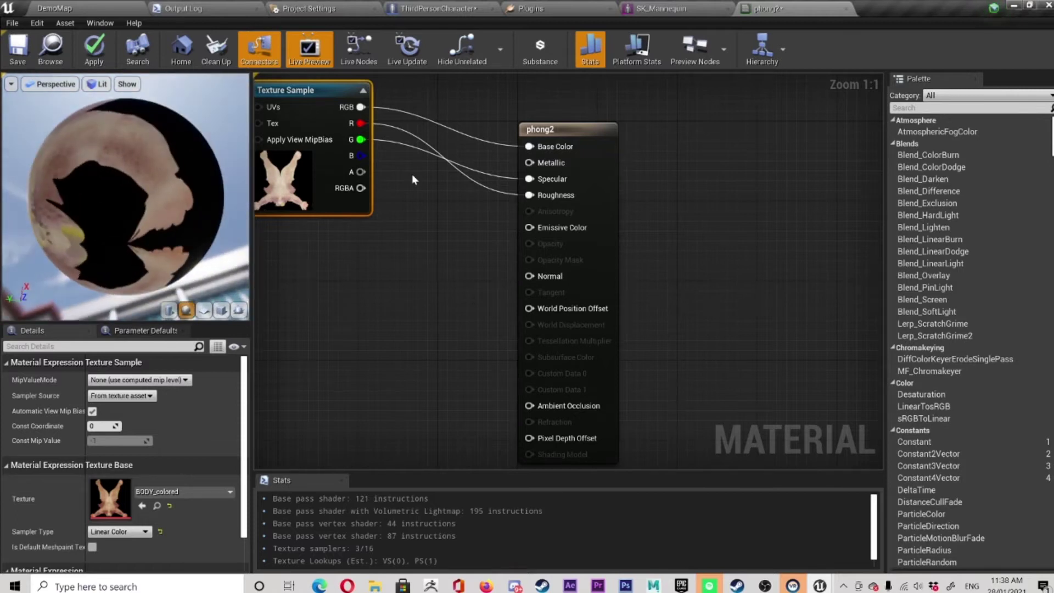
Play the DemoMap level and run the alien character forward to check its texture and movement.
{"action": "left_click", "coordinate": [85, 10]}
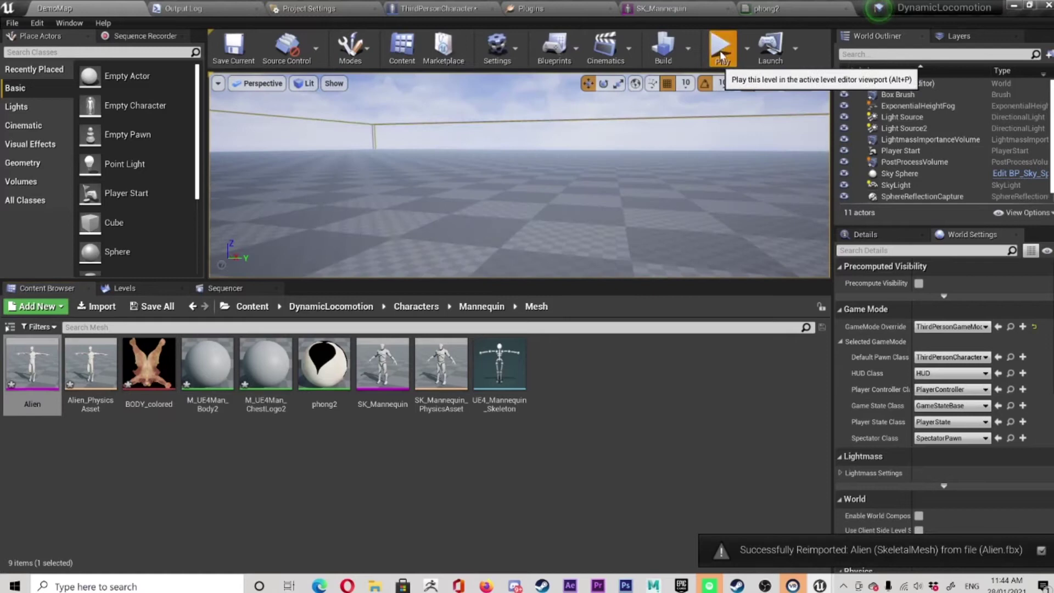
{"action": "left_click", "coordinate": [719, 47]}
{"action": "key", "text": "w"}
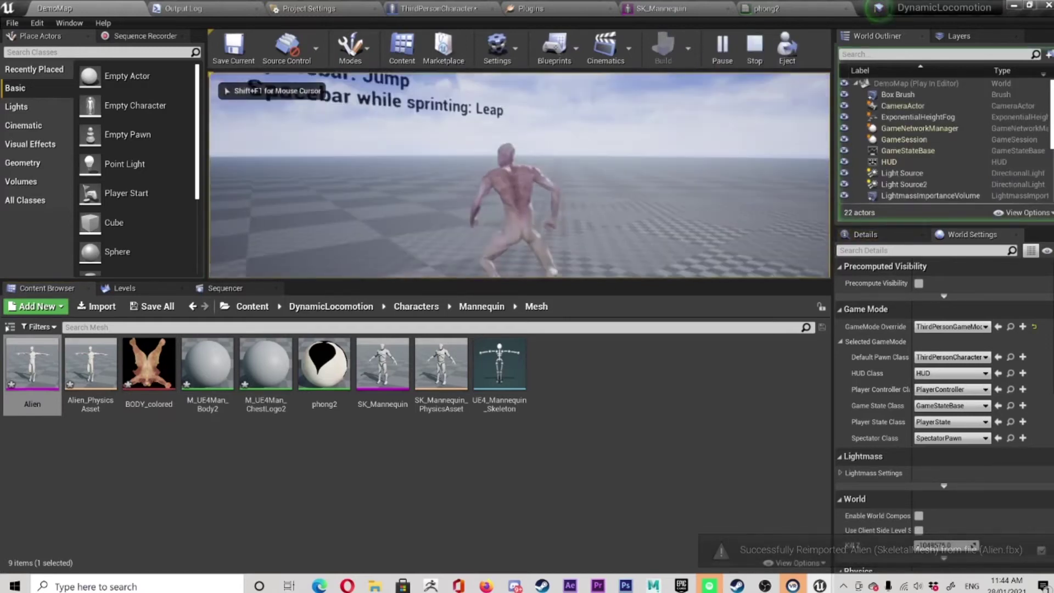
{"action": "key", "text": "w"}
{"action": "key", "text": "w"}
{"action": "key", "text": "w"}
{"action": "key", "text": "w"}
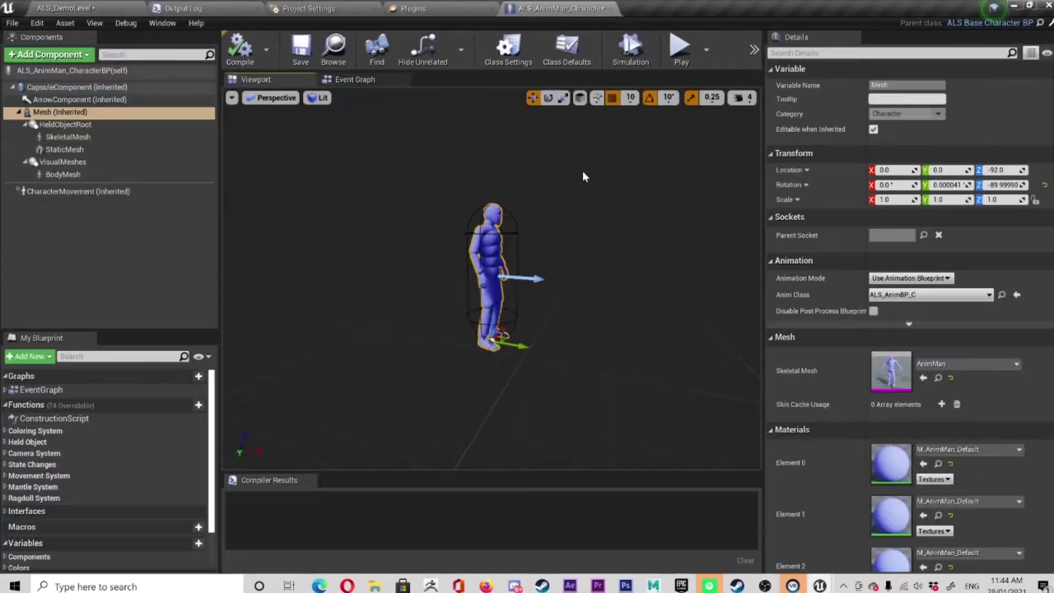
Set the skeletal mesh of ALS_AnimMan_CharacterBP's Mesh component to Alien and compile the blueprint.
{"action": "left_click", "coordinate": [955, 364]}
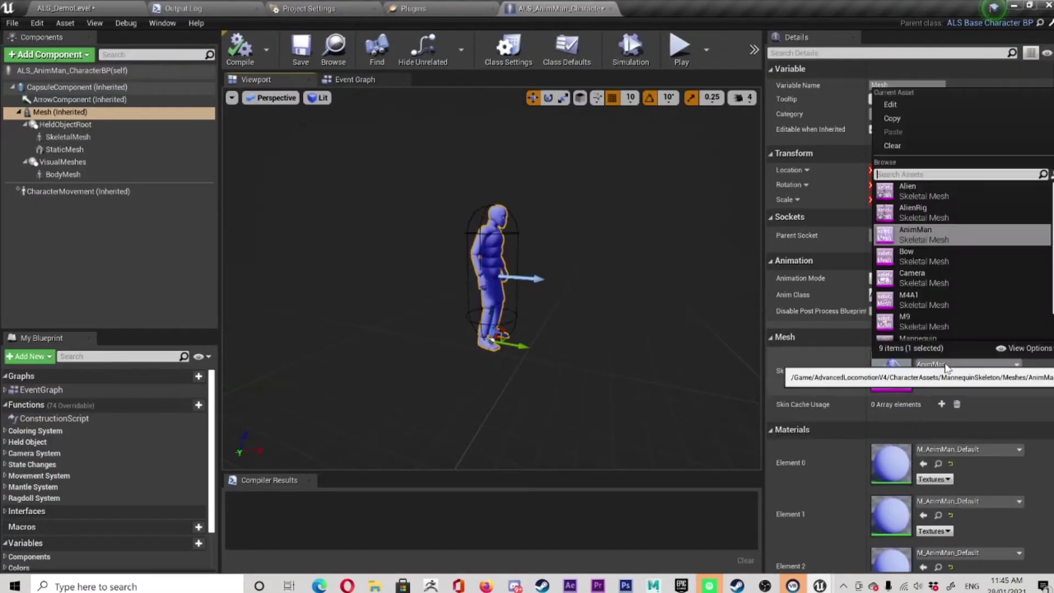
{"action": "left_click", "coordinate": [931, 189]}
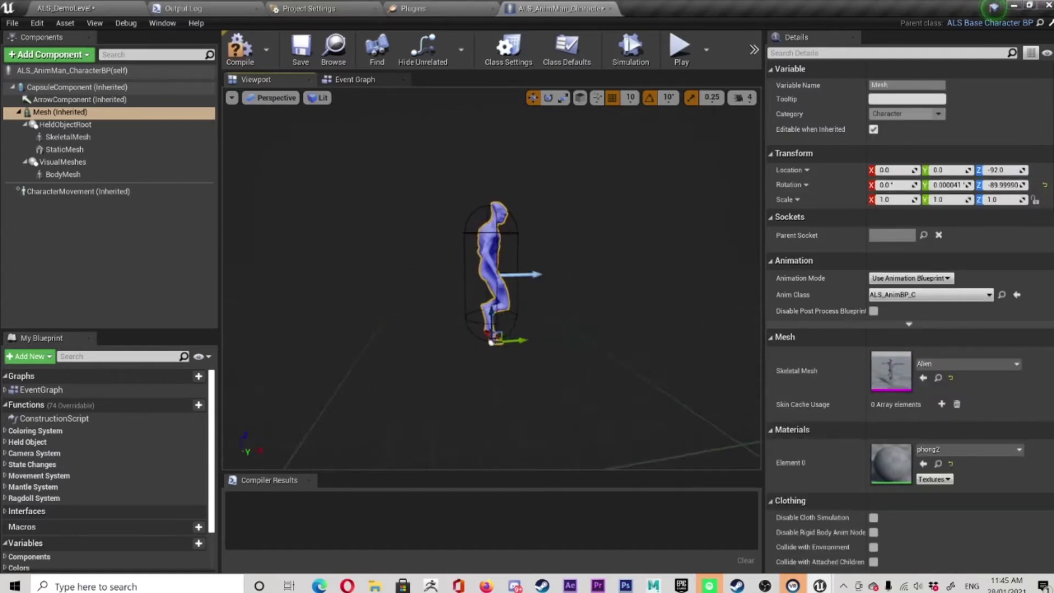
{"action": "mouse_move", "coordinate": [583, 331]}
{"action": "left_mouse_down"}
{"action": "mouse_move", "coordinate": [501, 308]}
{"action": "mouse_move", "coordinate": [583, 331]}
{"action": "left_mouse_up"}
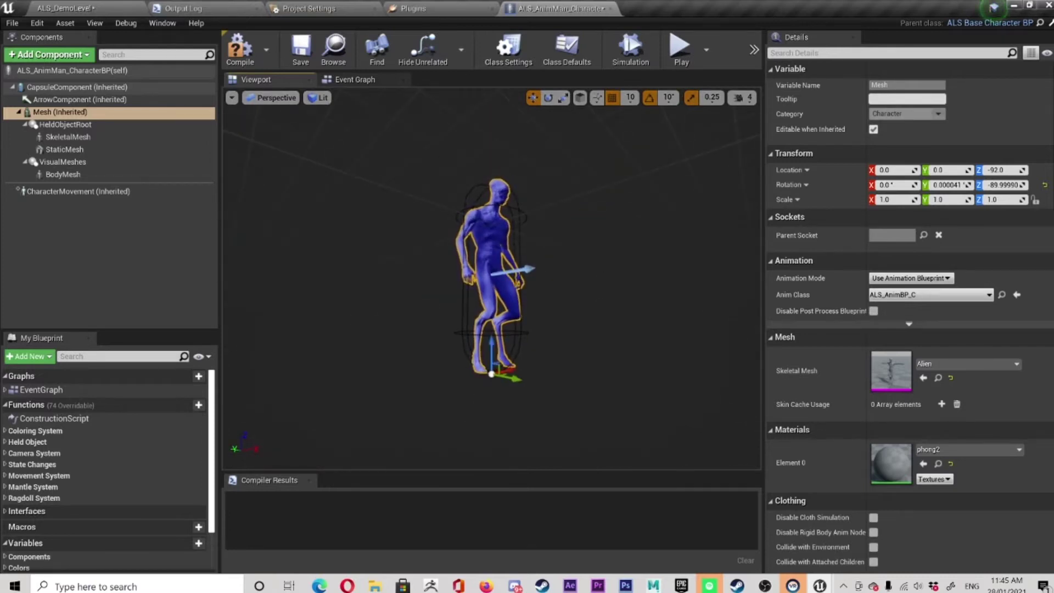
{"action": "left_click", "coordinate": [239, 49]}
Play-test the Advanced Locomotion character by running and jumping, stop the session, and dismiss the message log.
{"action": "left_click", "coordinate": [681, 50]}
{"action": "key", "text": "w"}
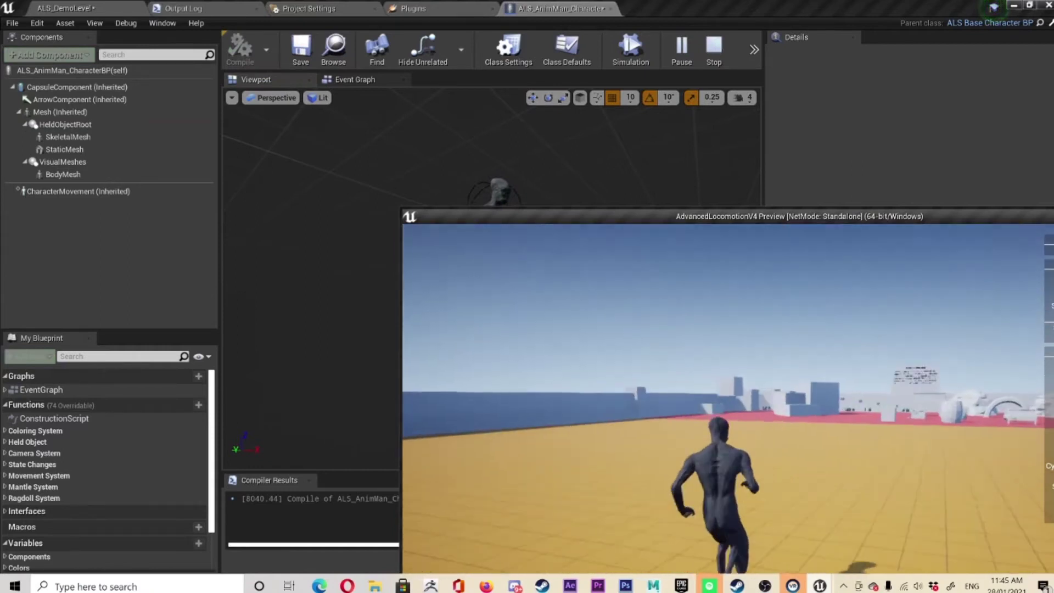
{"action": "key", "text": "space"}
{"action": "key", "text": "space"}
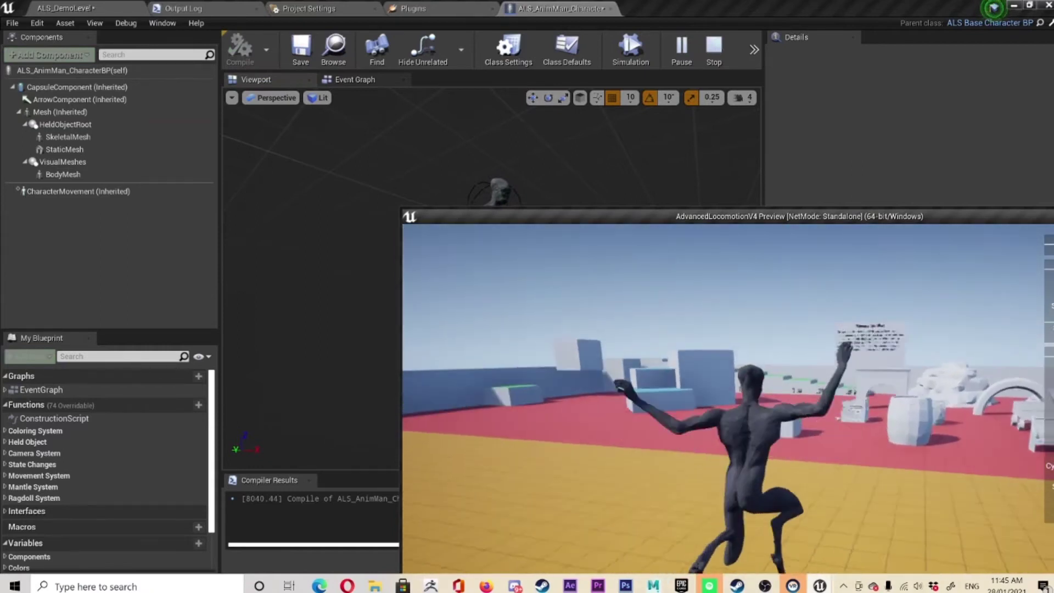
{"action": "key", "text": "space"}
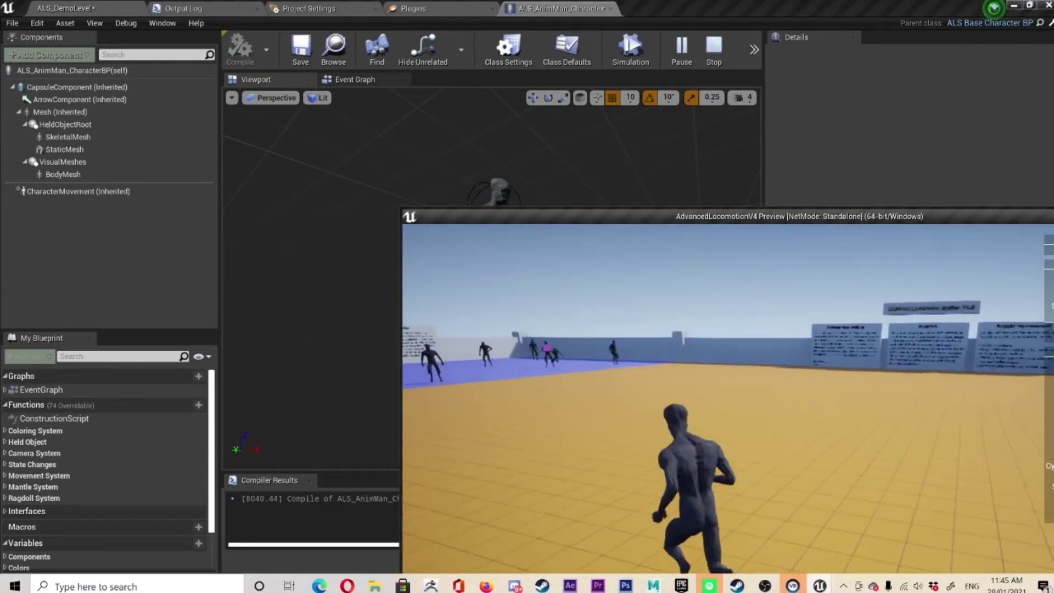
{"action": "key", "text": "Escape"}
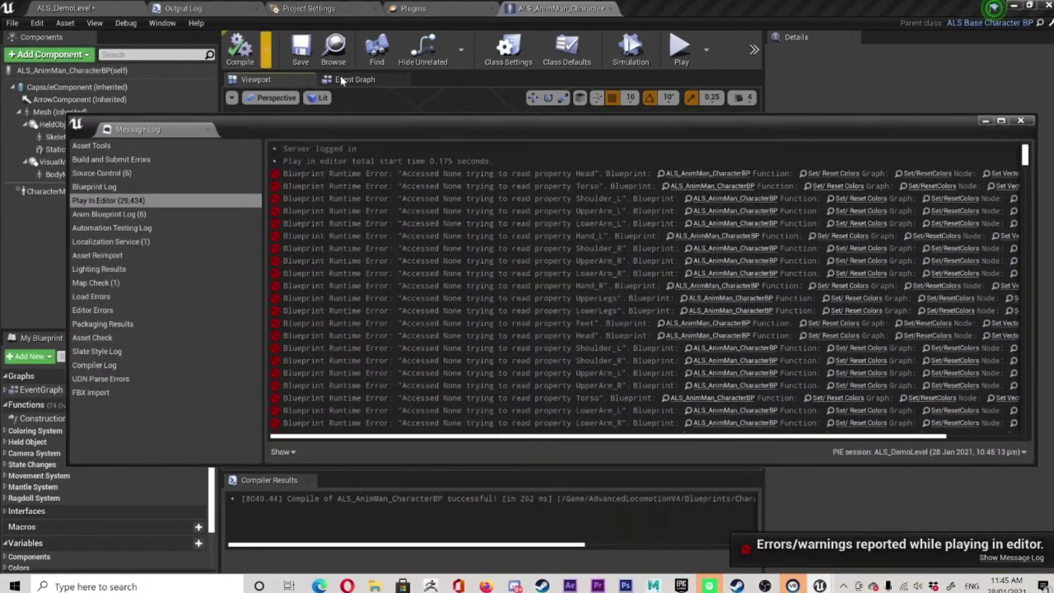
{"action": "left_click", "coordinate": [1020, 120]}
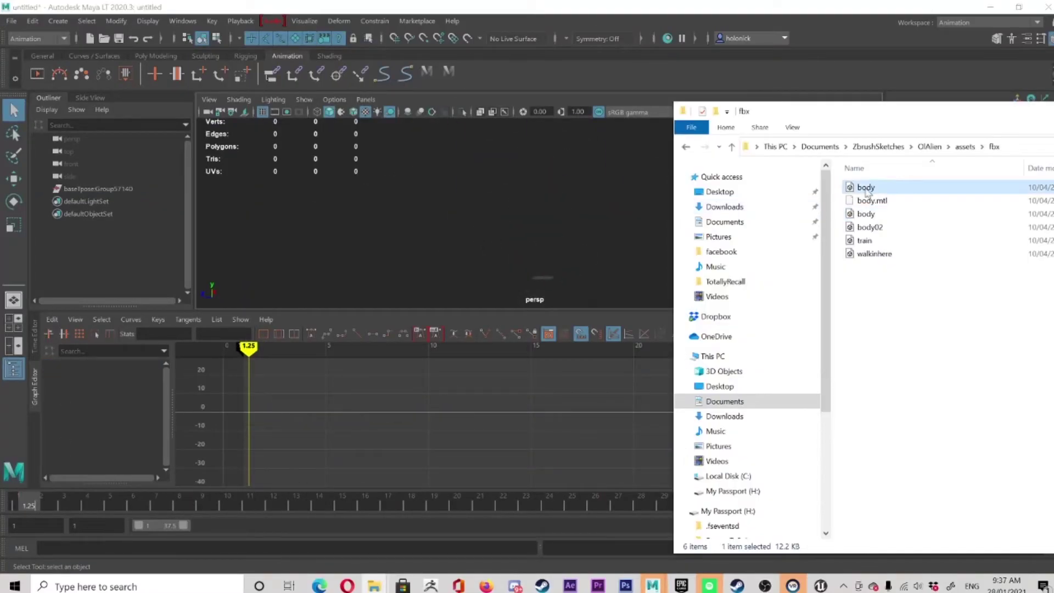
{"action": "left_click_drag", "start_coordinate": [477, 211], "coordinate": [597, 318]}
{"action": "key", "text": "f"}
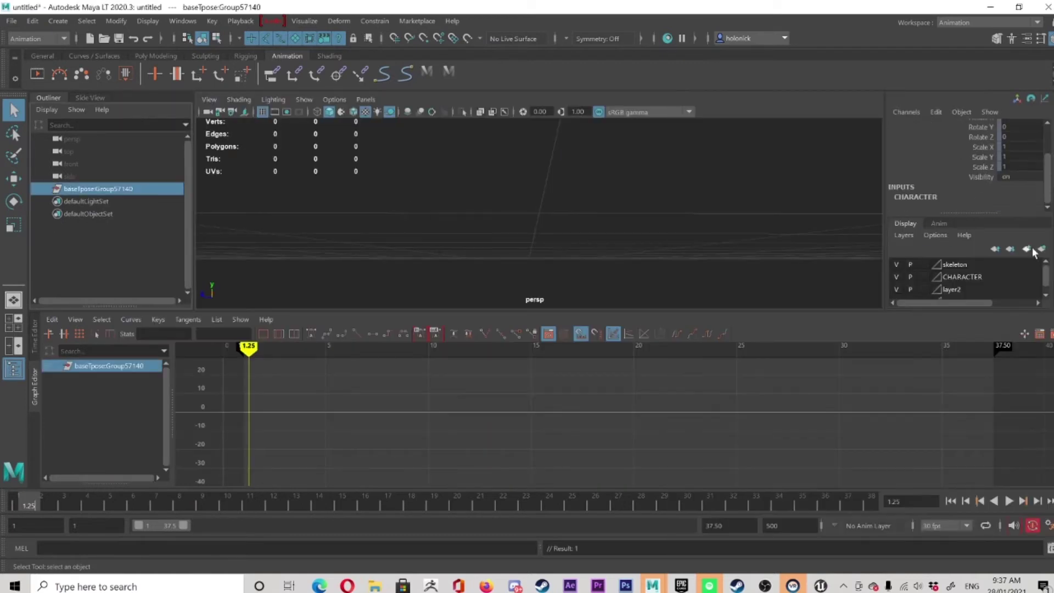
{"action": "key", "text": "ctrl+n"}
{"action": "left_click", "coordinate": [536, 305]}
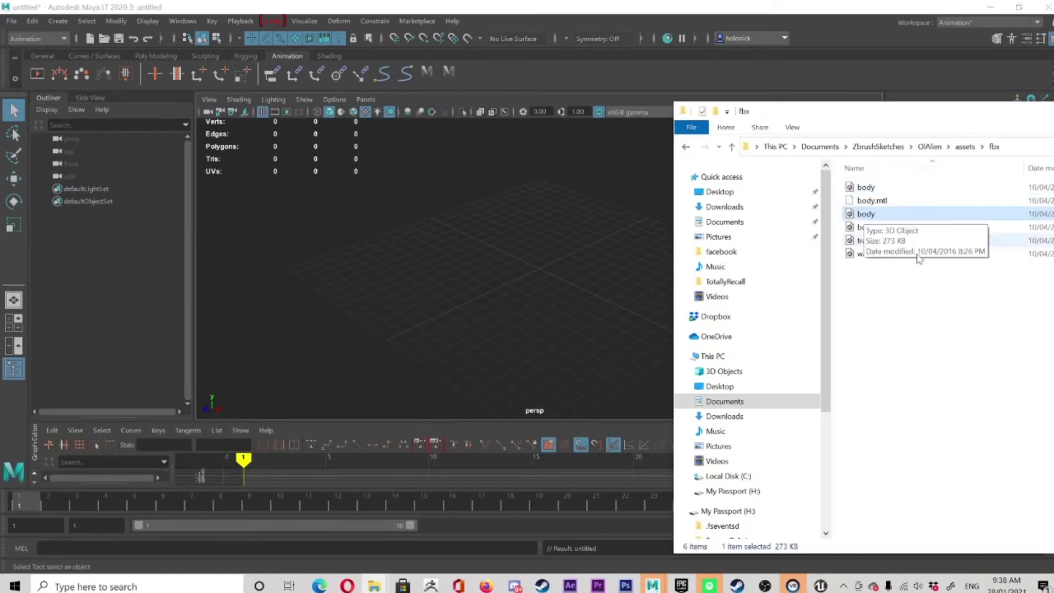
{"action": "left_click_drag", "start_coordinate": [918, 257], "coordinate": [590, 284]}
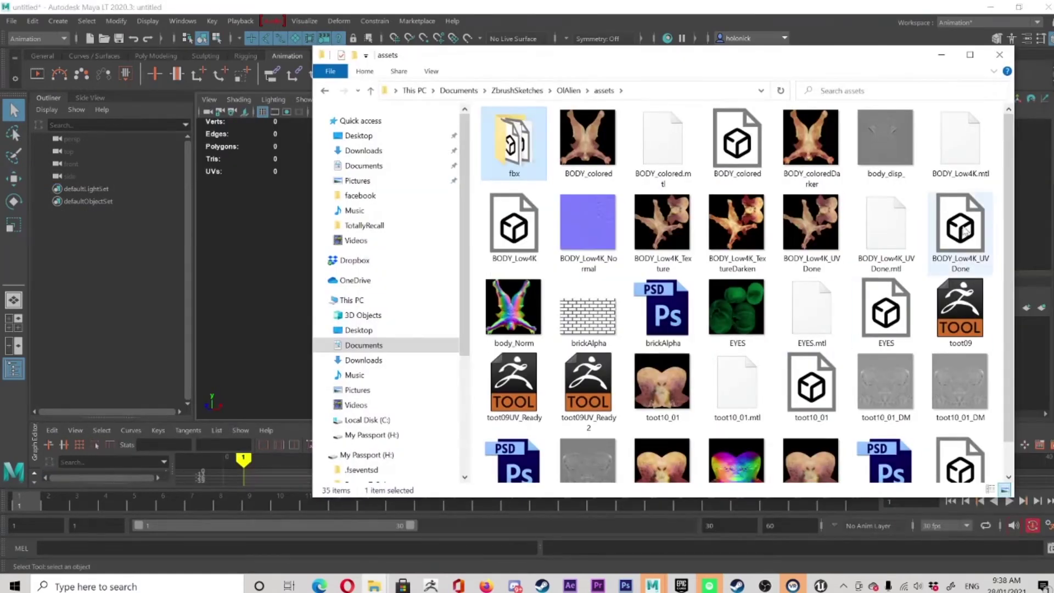
Import the BODY_colored model from the assets folder and combine all its groups into a single mesh.
{"action": "double_click", "coordinate": [960, 231]}
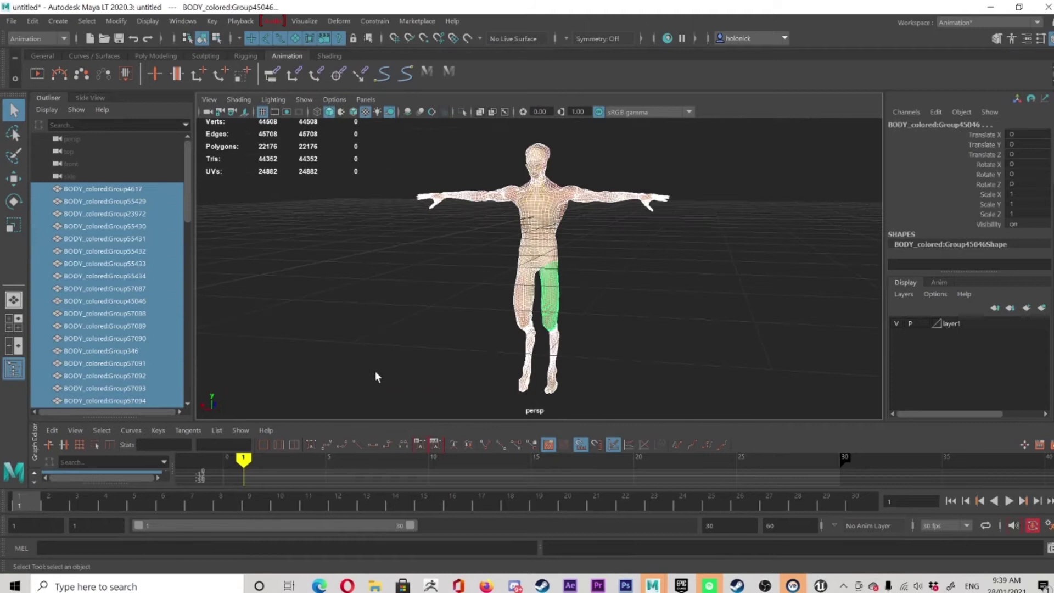
{"action": "left_click", "coordinate": [215, 21]}
Select all vertices of the combined body mesh and merge them.
{"action": "right_click", "coordinate": [501, 263]}
{"action": "left_click", "coordinate": [483, 207]}
{"action": "left_click", "coordinate": [294, 22]}
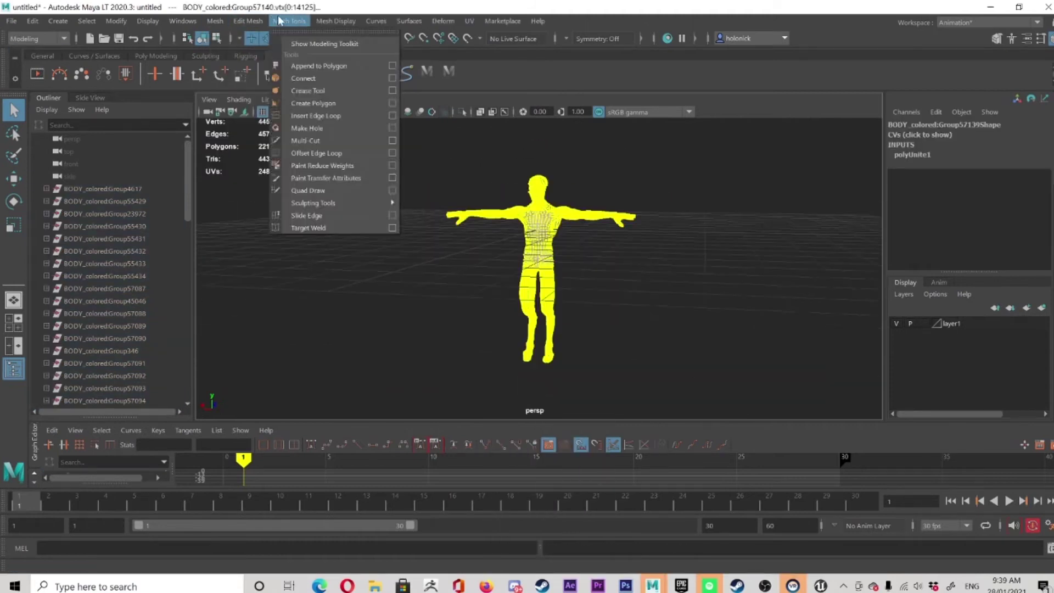
{"action": "left_click", "coordinate": [385, 155]}
{"action": "left_click", "coordinate": [634, 384]}
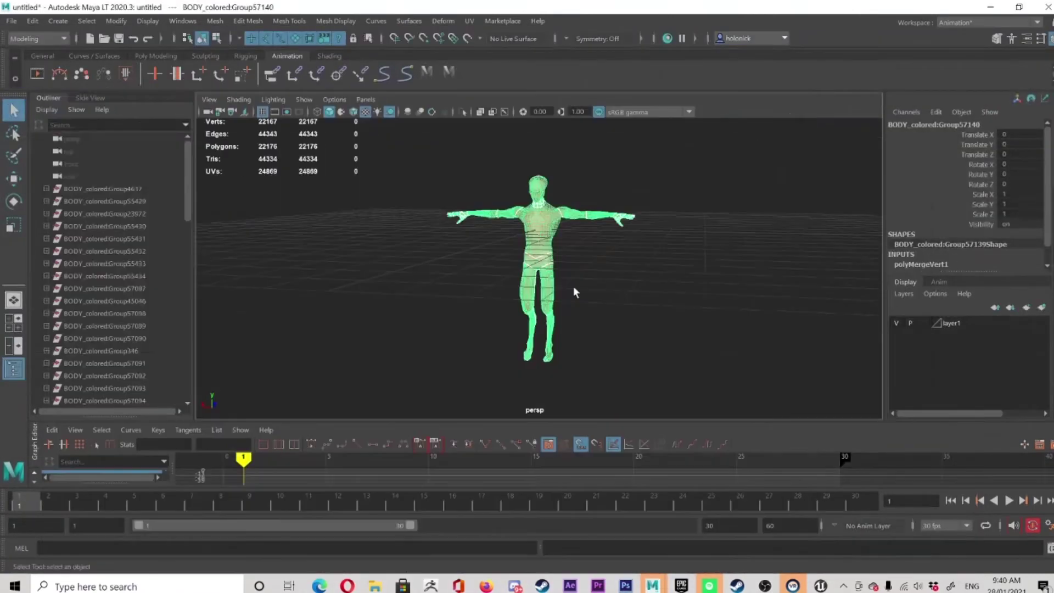
Import the SK_Mannequin model with its skeleton into the alien scene.
{"action": "left_click", "coordinate": [10, 21]}
{"action": "left_click", "coordinate": [33, 144]}
{"action": "double_click", "coordinate": [329, 281]}
{"action": "left_click", "coordinate": [331, 522]}
{"action": "double_click", "coordinate": [332, 510]}
Scale the alien mesh to 32.359 and move it to Y 94.676, Z -4.764 to match the mannequin.
{"action": "scroll", "coordinate": [565, 276], "scroll_direction": "up", "scroll_amount": 5}
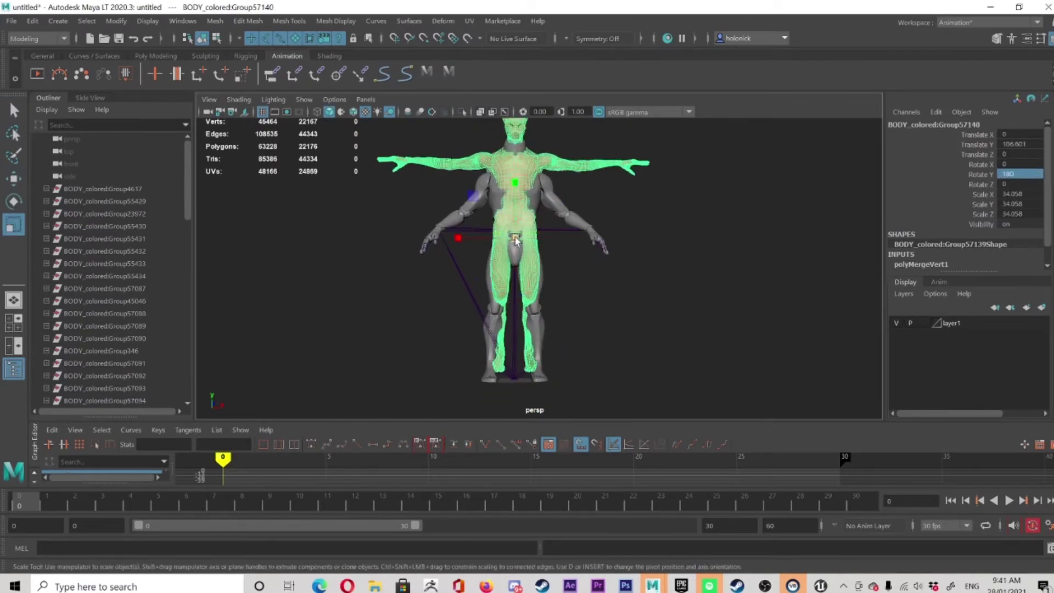
{"action": "left_click_drag", "start_coordinate": [515, 240], "coordinate": [546, 318]}
{"action": "key", "text": "w"}
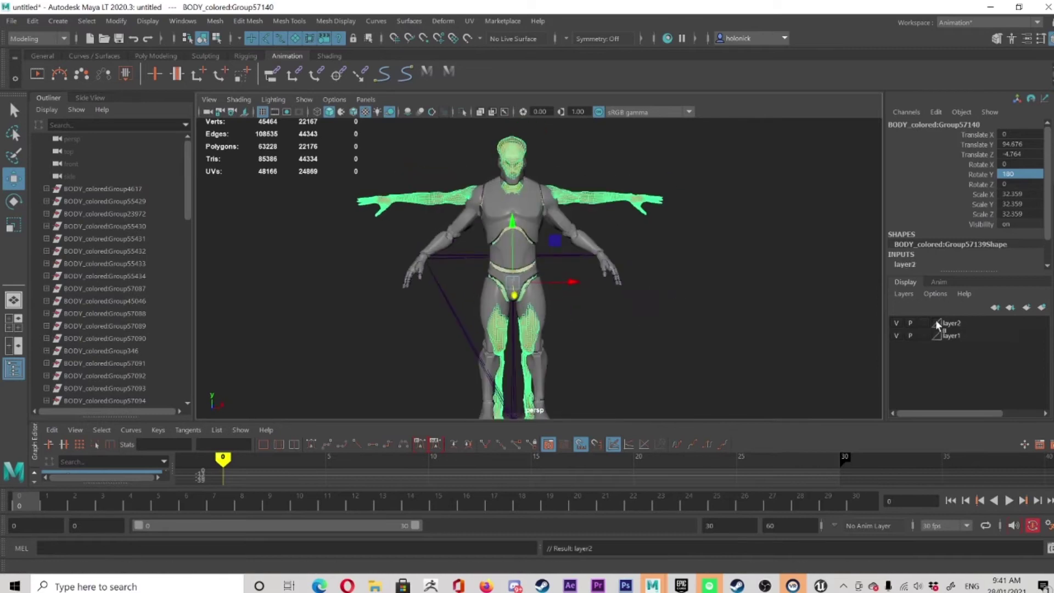
Create an IK handle on the mannequin skeleton's left arm, from the upper arm to the wrist.
{"action": "key", "text": "F3"}
{"action": "left_click", "coordinate": [248, 20]}
{"action": "left_click", "coordinate": [220, 21]}
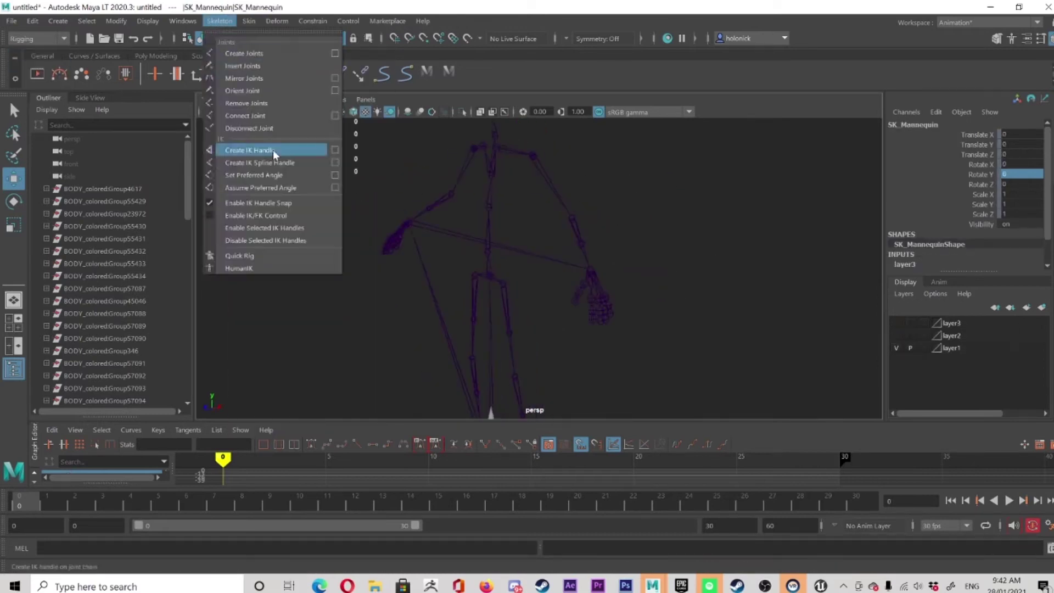
{"action": "left_click", "coordinate": [247, 63]}
{"action": "left_click", "coordinate": [667, 280]}
{"action": "key", "text": "f"}
{"action": "left_click_drag", "start_coordinate": [482, 200], "coordinate": [643, 365], "text": "alt"}
{"action": "left_click", "coordinate": [644, 365]}
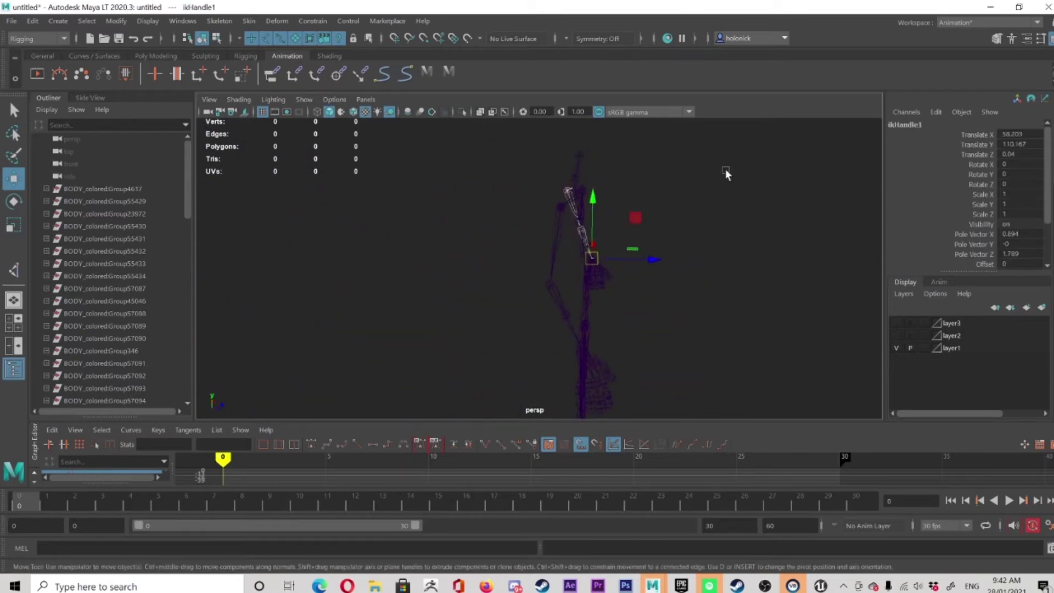
Open the IK Handle tool's settings and review its solver options.
{"action": "double_click", "coordinate": [14, 269]}
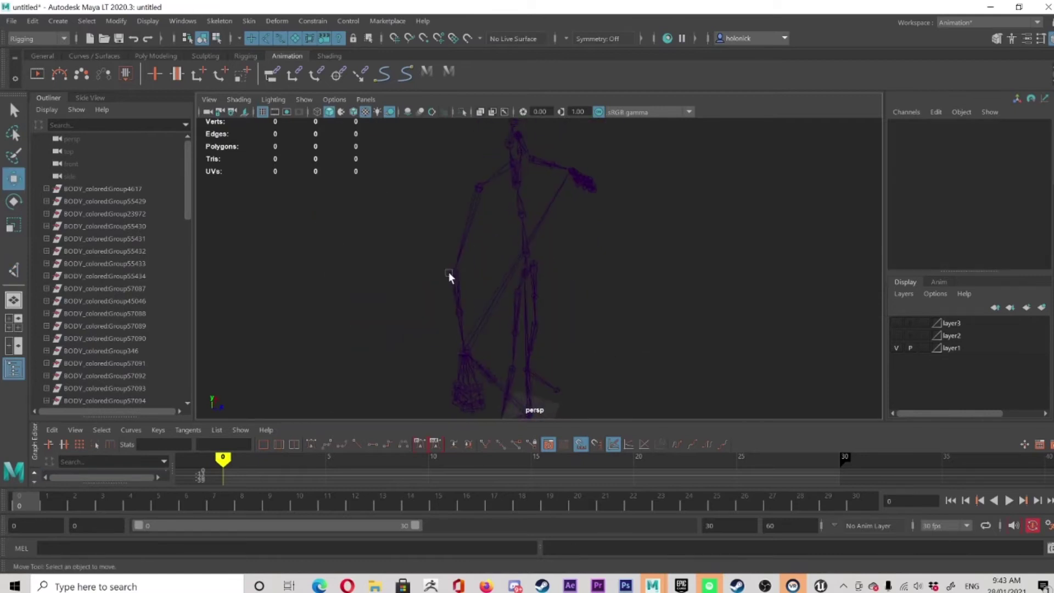
{"action": "double_click", "coordinate": [14, 269]}
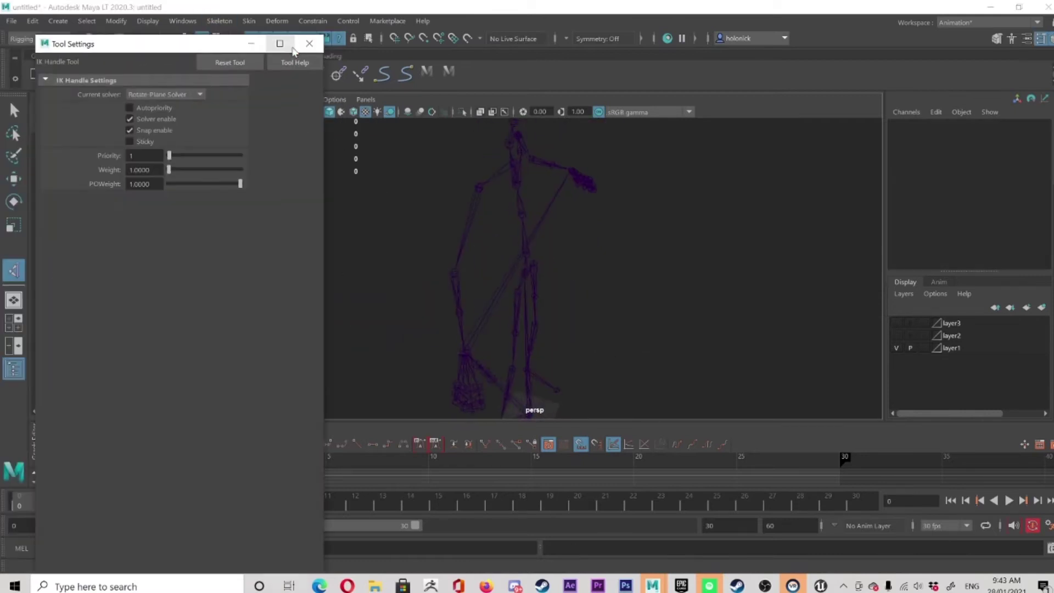
{"action": "left_click", "coordinate": [282, 42]}
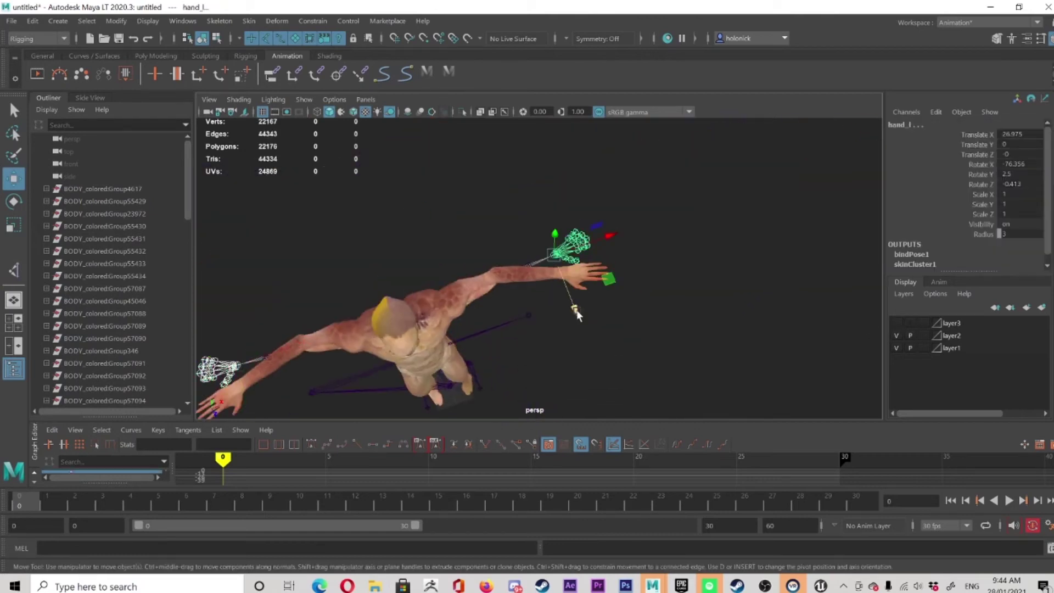
Rotate the left finger joints, including ring_01_l, to line up with the alien hand's fingers.
{"action": "key", "text": "e"}
{"action": "key", "text": "r"}
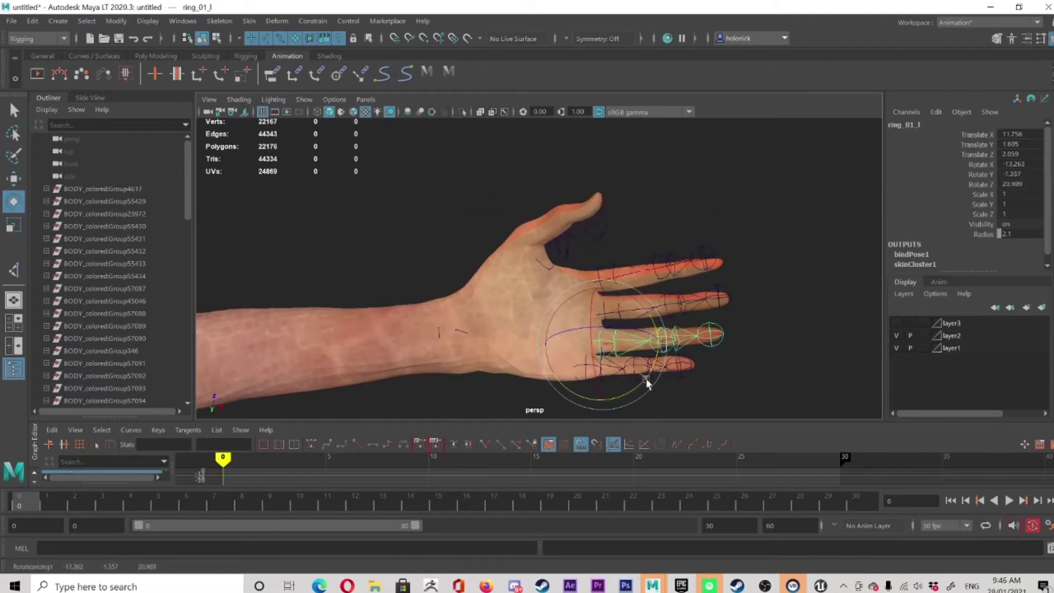
{"action": "left_click", "coordinate": [772, 302]}
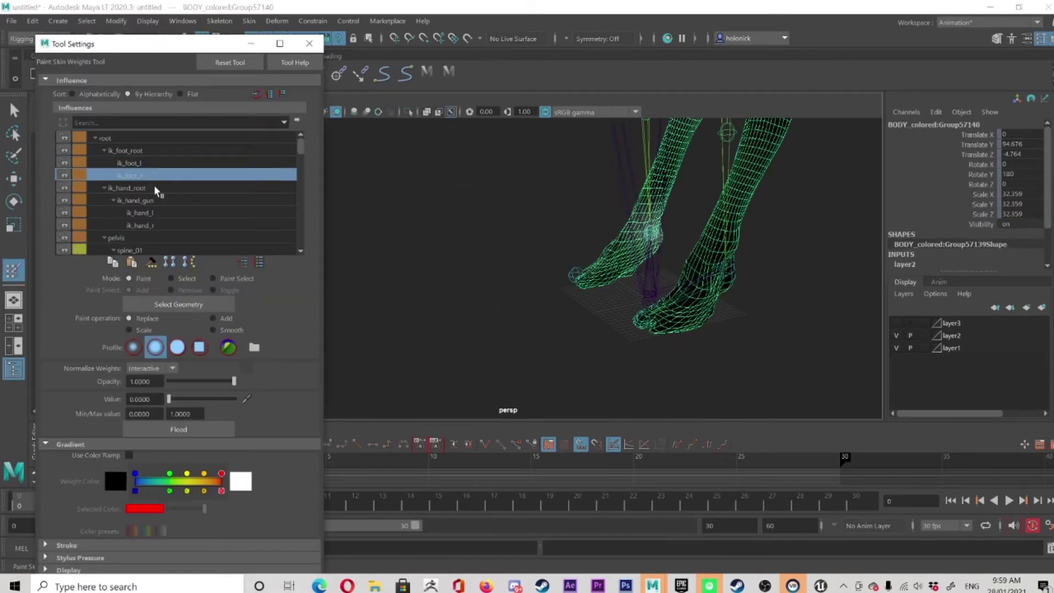
Examine the skin weights of each influence from ik_hand_root through spine_03 on the alien mesh.
{"action": "key", "text": "Down"}
{"action": "key", "text": "Down"}
{"action": "key", "text": "Down"}
{"action": "key", "text": "Down"}
{"action": "key", "text": "Down"}
{"action": "key", "text": "Down"}
{"action": "key", "text": "Down"}
{"action": "key", "text": "Down"}
{"action": "left_click_drag", "start_coordinate": [494, 275], "coordinate": [483, 241], "text": "alt"}
{"action": "left_click", "coordinate": [249, 21]}
{"action": "key", "text": "Escape"}
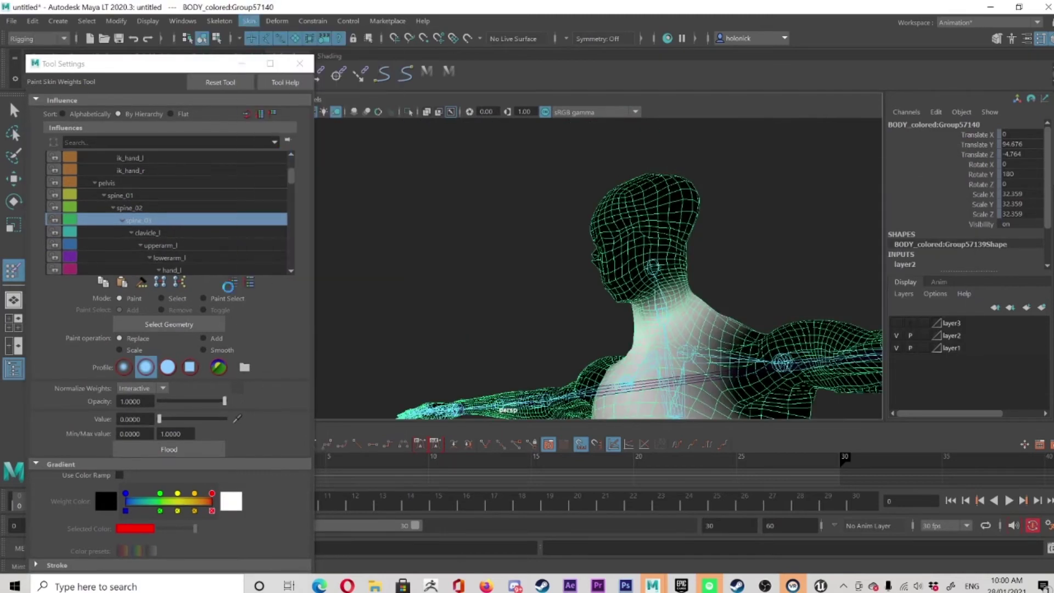
Remove the stray upperarm_l skin weights from the torso using the Replace operation with value 0.
{"action": "left_click", "coordinate": [168, 251]}
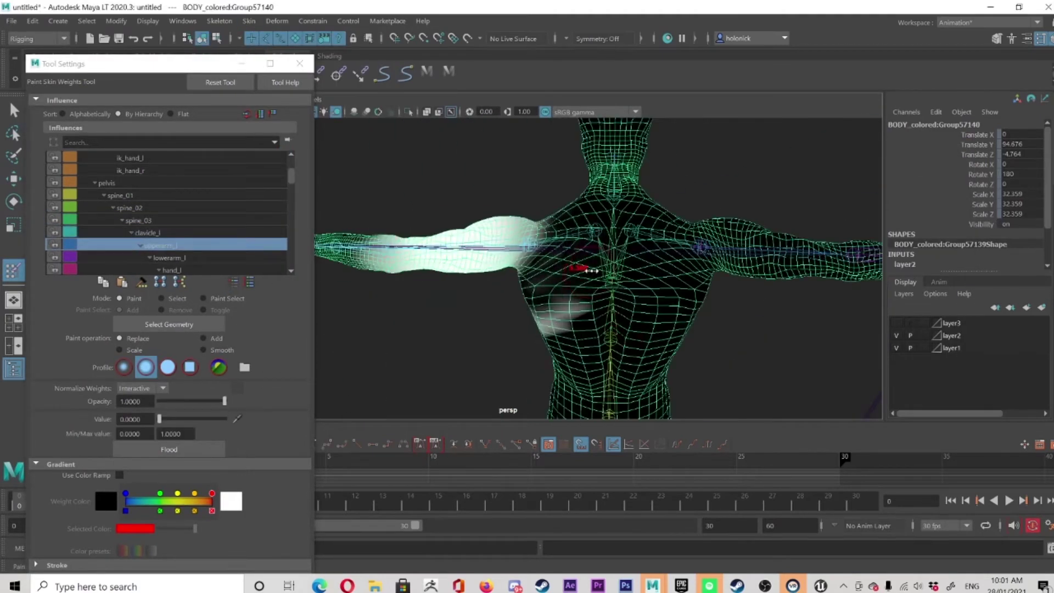
{"action": "left_click_drag", "start_coordinate": [591, 270], "coordinate": [388, 341], "text": "alt"}
{"action": "left_click_drag", "start_coordinate": [224, 401], "coordinate": [175, 401]}
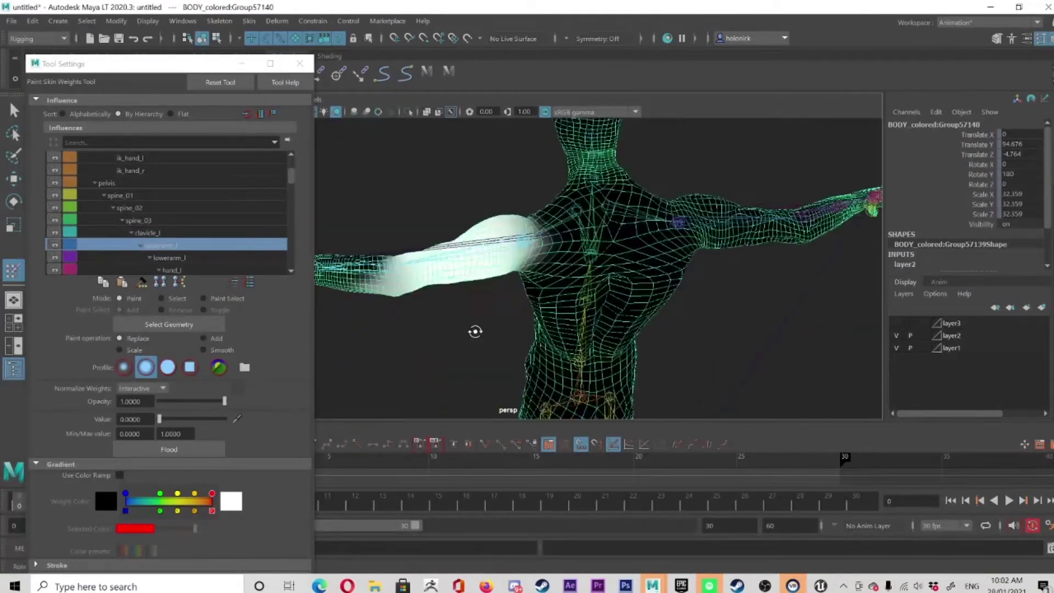
{"action": "left_click_drag", "start_coordinate": [476, 331], "coordinate": [439, 330], "text": "alt"}
Refine the skin weights around the base segment of the outer finger and set the paint operation to Smooth.
{"action": "scroll", "coordinate": [207, 223], "scroll_direction": "down", "scroll_amount": 5}
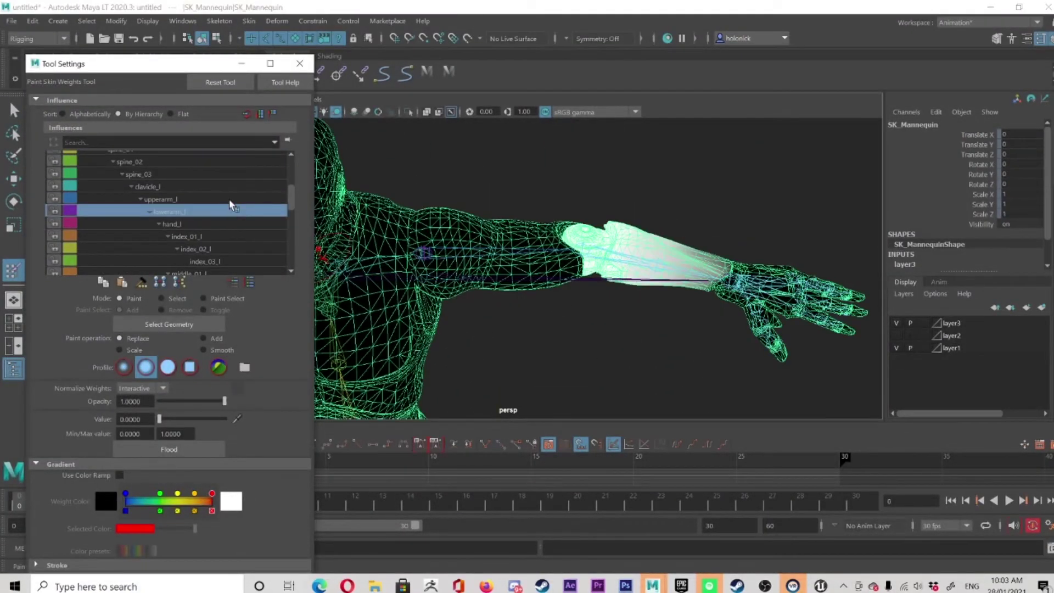
{"action": "left_click", "coordinate": [159, 232]}
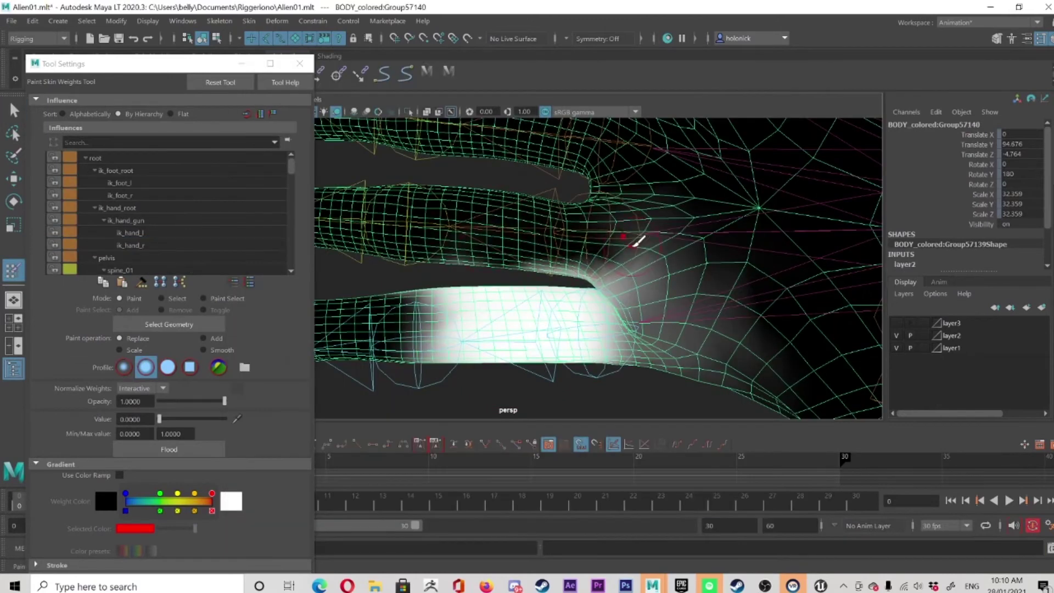
{"action": "left_click_drag", "start_coordinate": [354, 174], "coordinate": [654, 340], "text": "alt"}
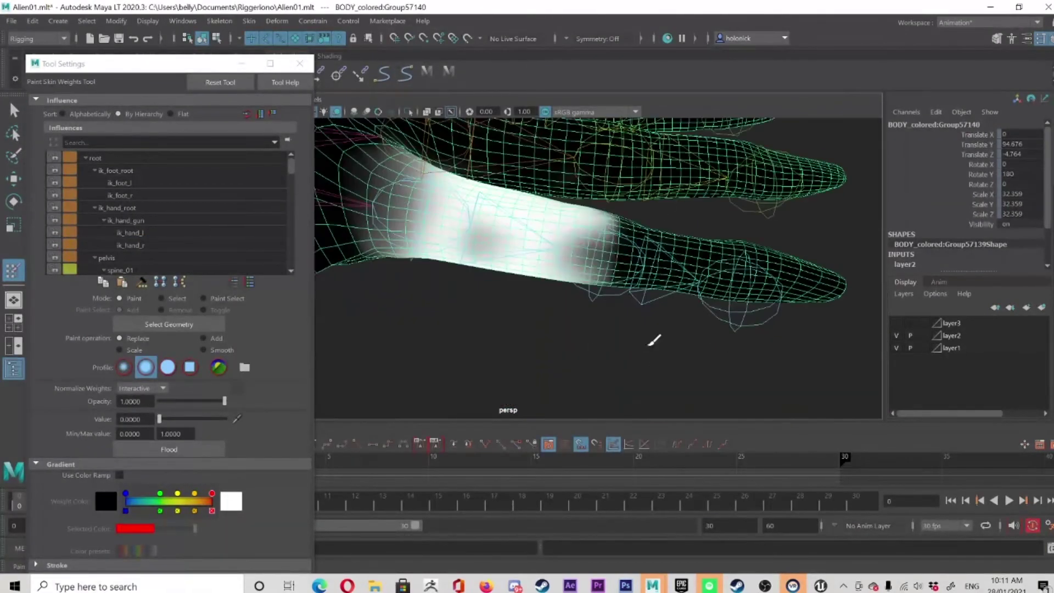
{"action": "left_click", "coordinate": [203, 350]}
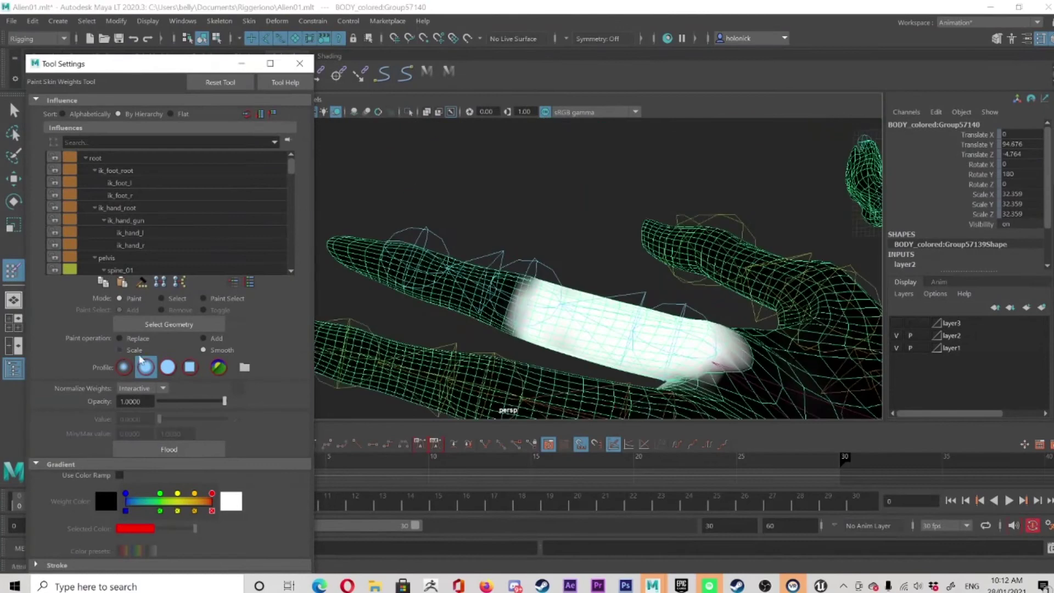
Examine the skin weights of index_02_l, middle_01_l and middle_02_l on the alien's left fingers.
{"action": "mouse_move", "coordinate": [529, 263]}
{"action": "left_mouse_down", "text": "alt"}
{"action": "mouse_move", "coordinate": [470, 212]}
{"action": "mouse_move", "coordinate": [621, 269]}
{"action": "left_mouse_up", "text": "alt"}
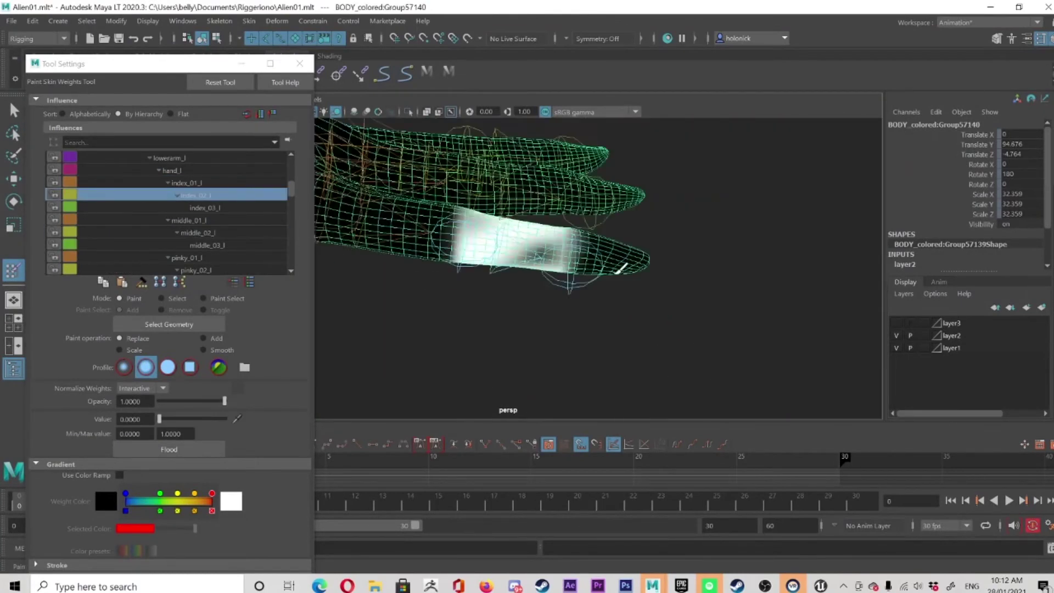
{"action": "left_click", "coordinate": [189, 219]}
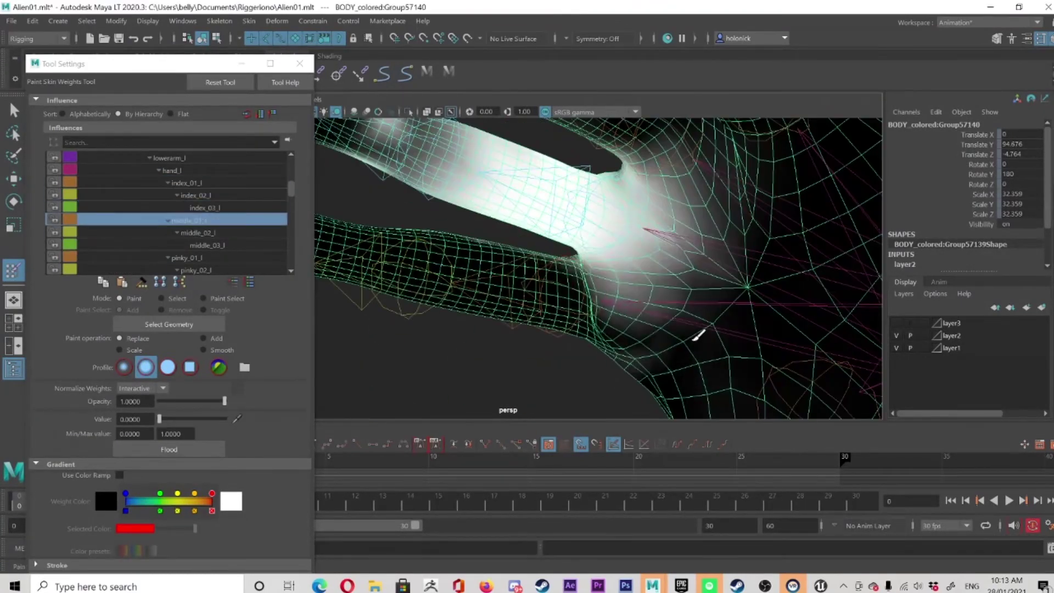
{"action": "mouse_move", "coordinate": [631, 304]}
{"action": "left_mouse_down", "text": "alt"}
{"action": "mouse_move", "coordinate": [824, 229]}
{"action": "mouse_move", "coordinate": [545, 375]}
{"action": "left_mouse_up", "text": "alt"}
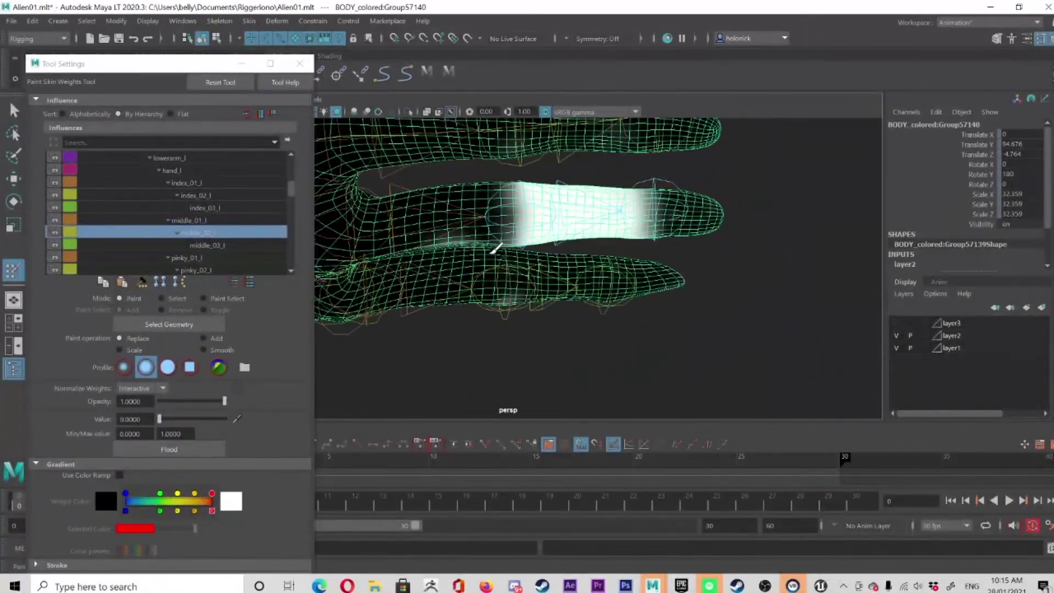
{"action": "left_click_drag", "start_coordinate": [496, 248], "coordinate": [604, 263], "text": "alt"}
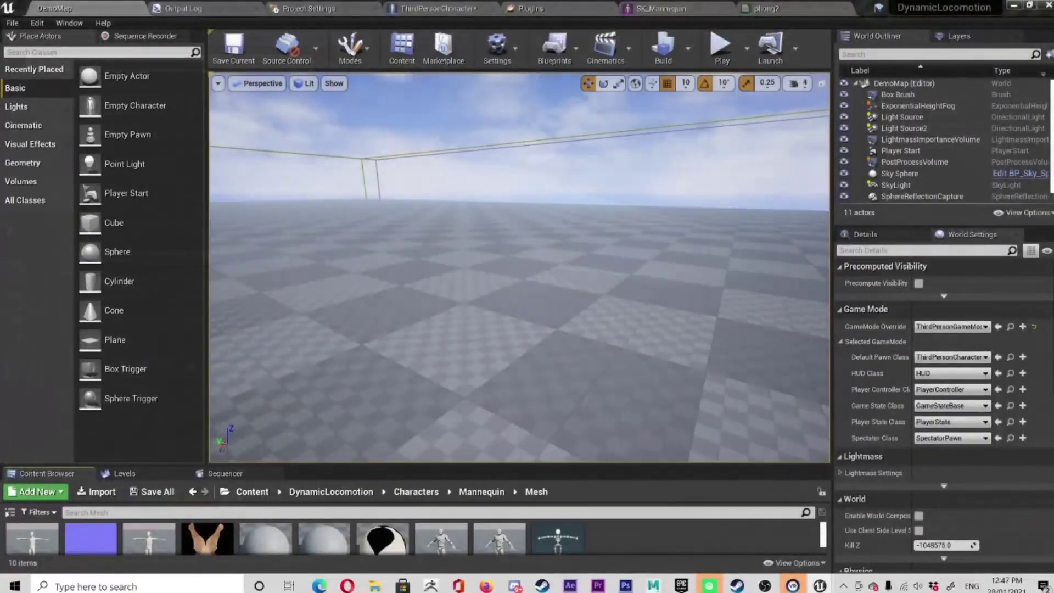
In Unreal's DynamicLocomotion project, play-test the alien in DemoMap by running and leaping in several directions, and end the session.
{"action": "left_click", "coordinate": [722, 50]}
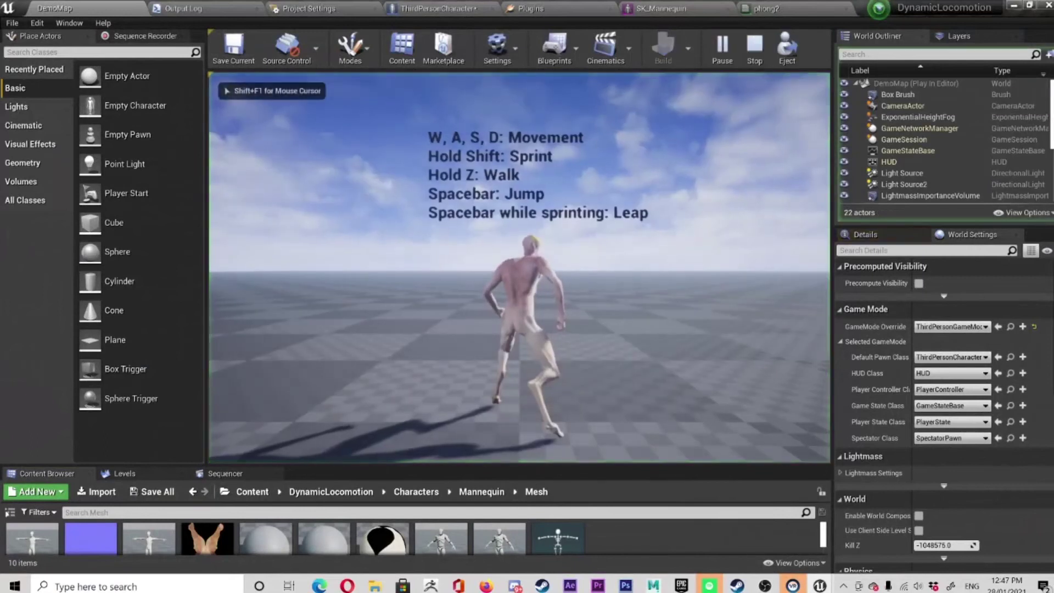
{"action": "key", "text": "d"}
{"action": "key", "text": "w"}
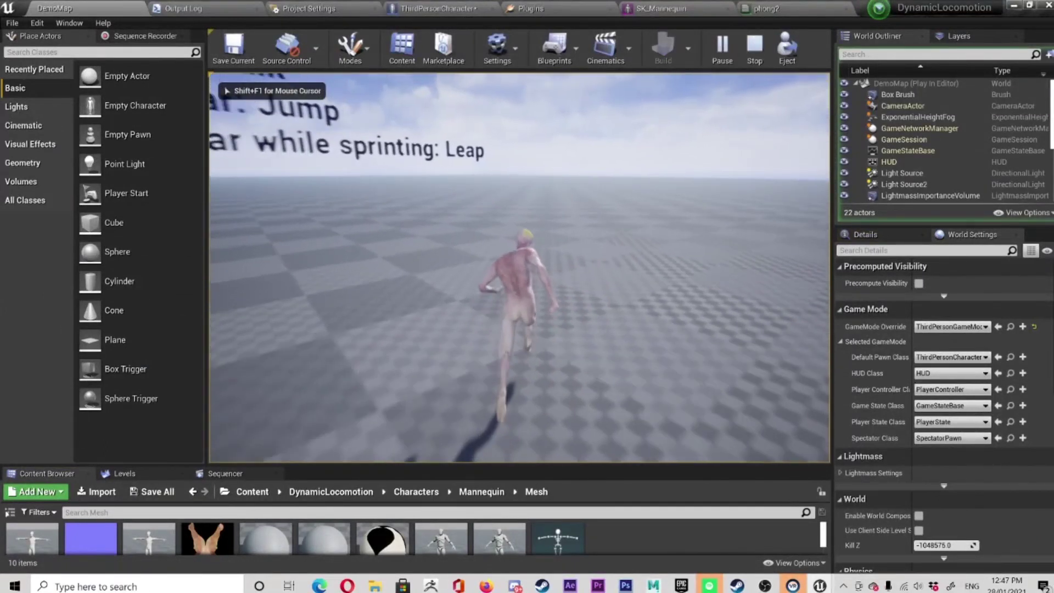
{"action": "key", "text": "a"}
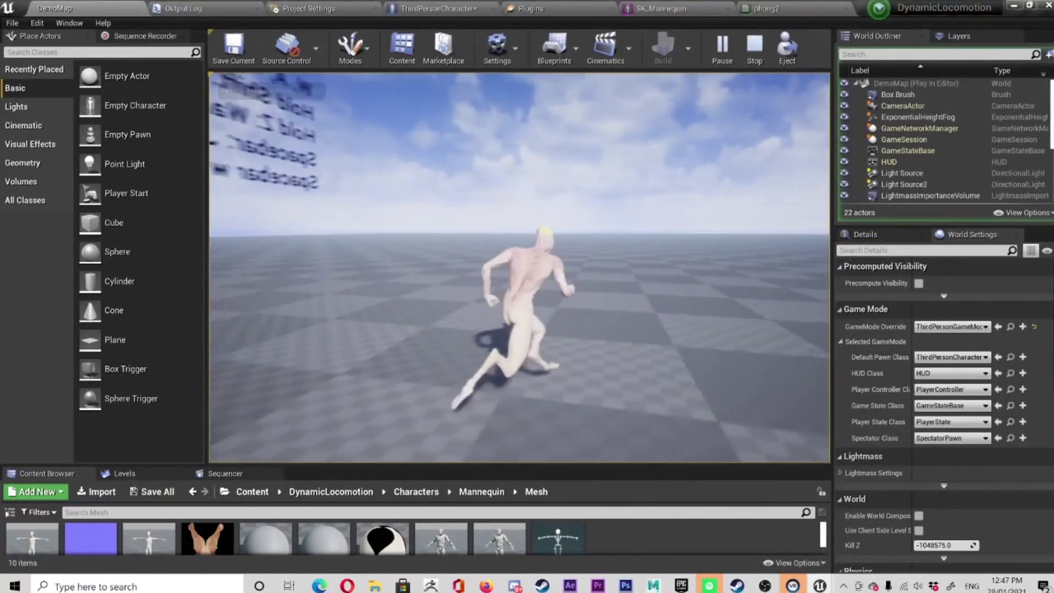
{"action": "key", "text": "w"}
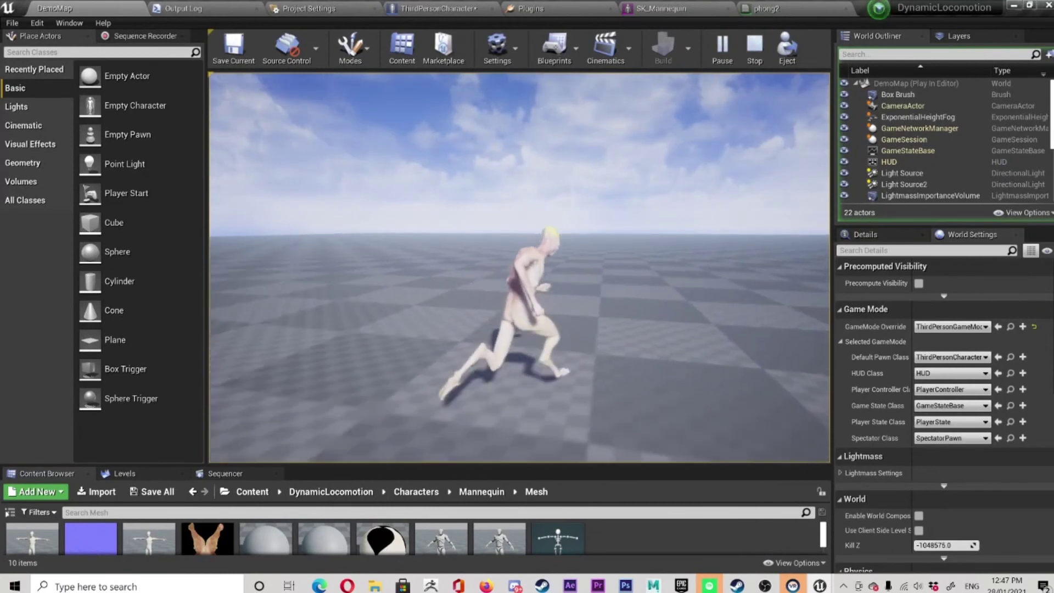
{"action": "key", "text": "w"}
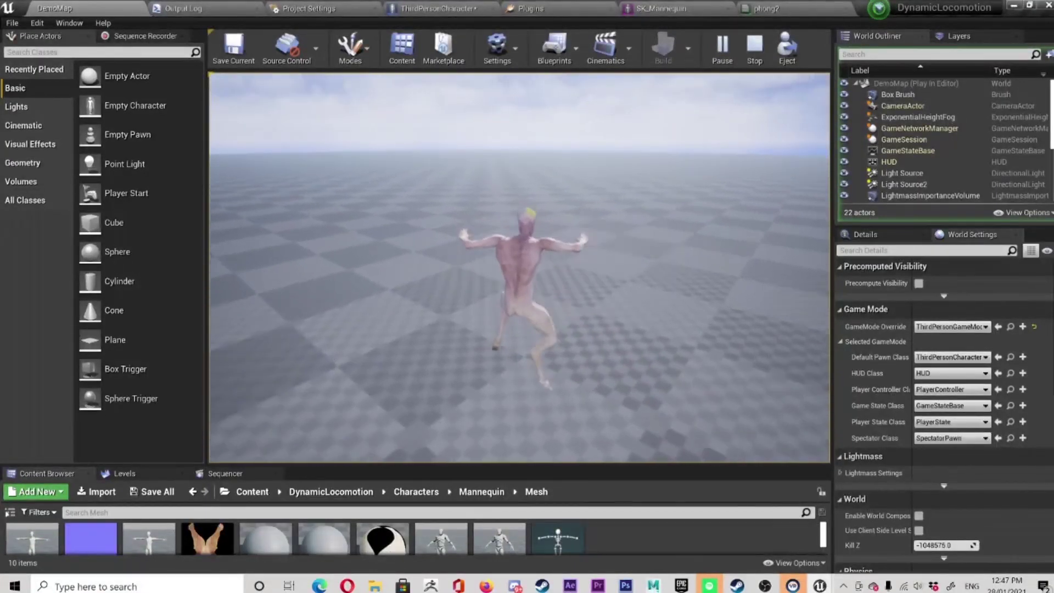
{"action": "key", "text": "s"}
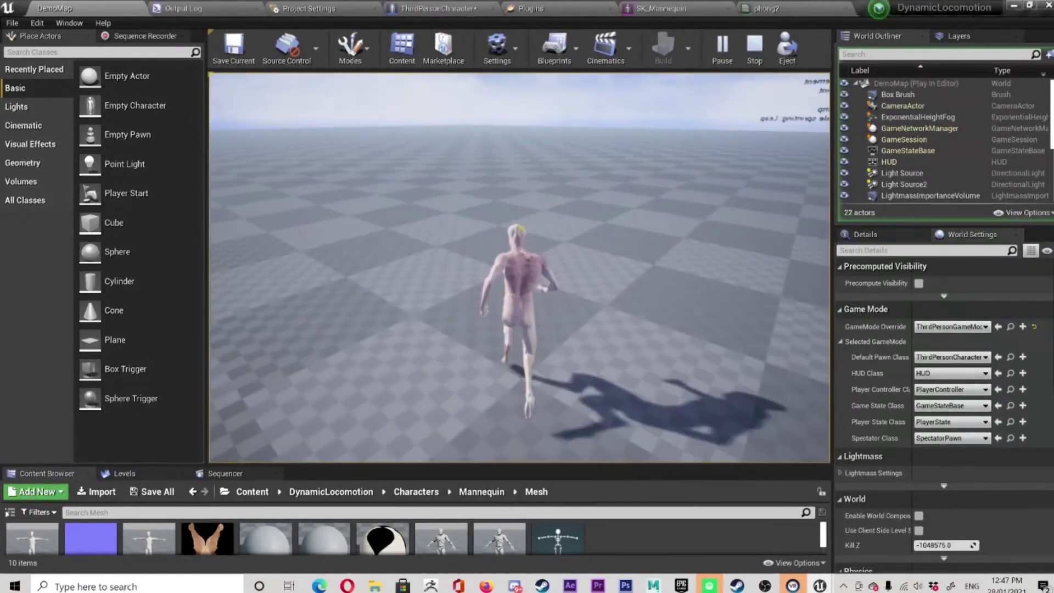
{"action": "key", "text": "s"}
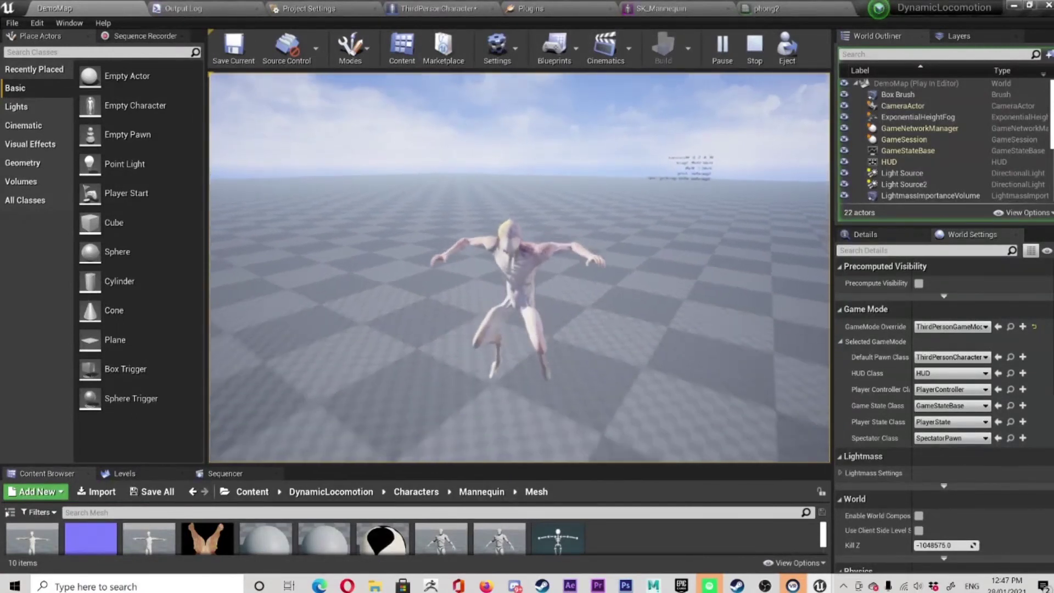
{"action": "key", "text": "d"}
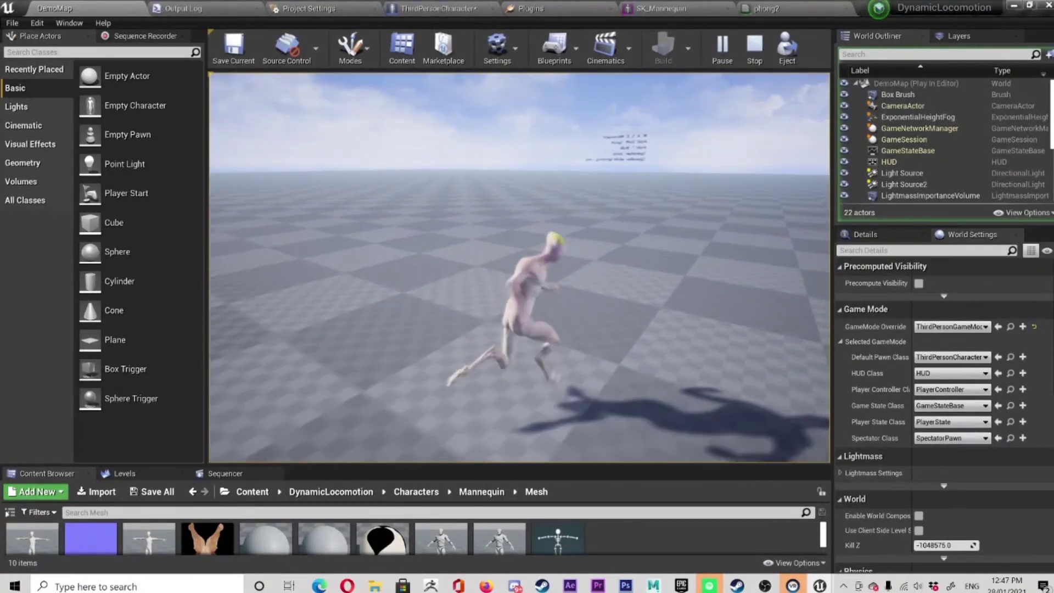
{"action": "key", "text": "w"}
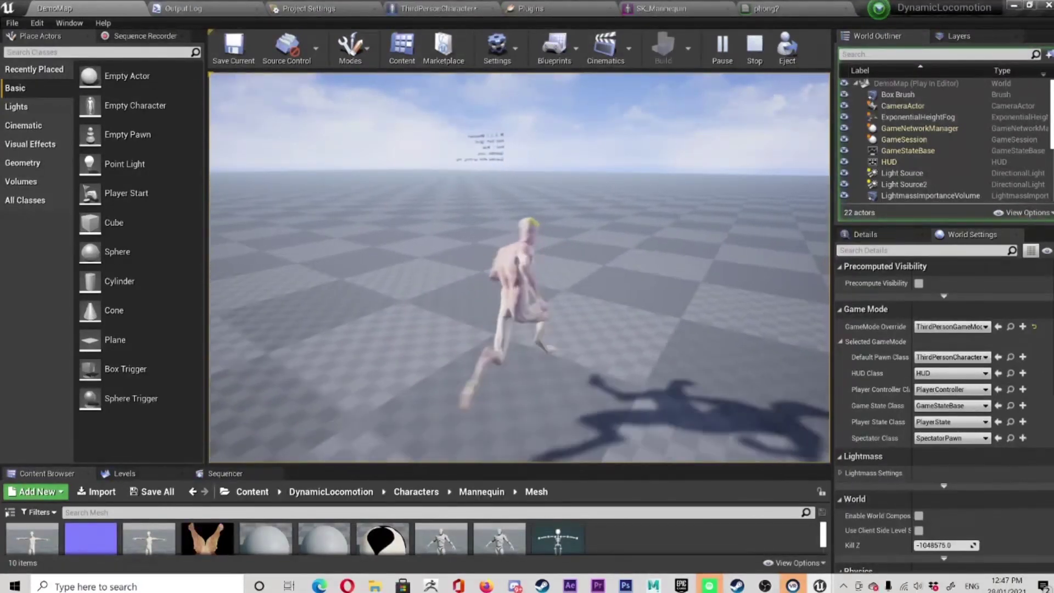
{"action": "key", "text": "d"}
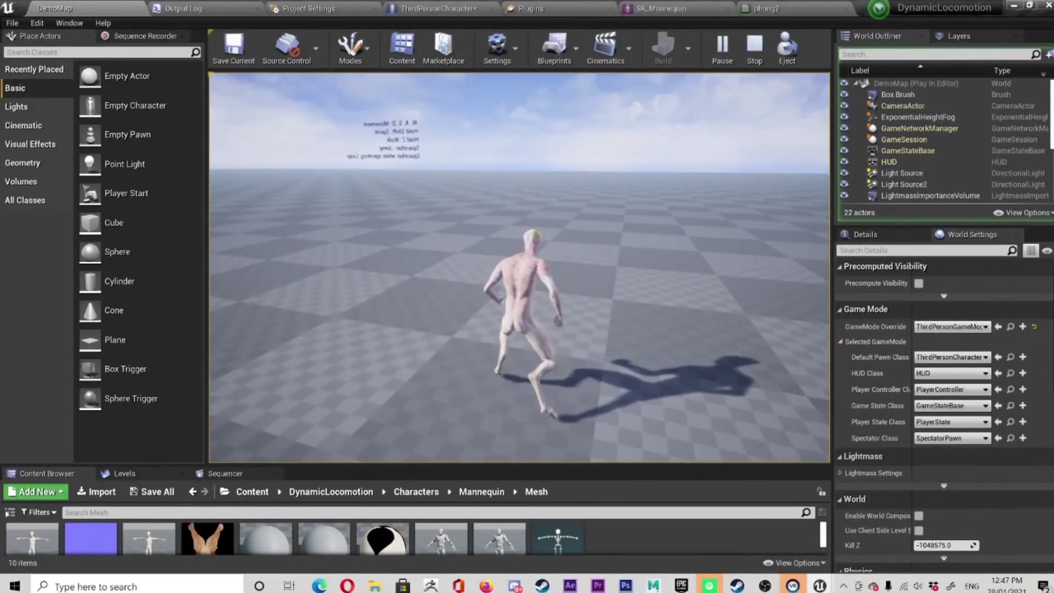
{"action": "key", "text": "Escape"}
Switch to the GuyRunning Unreal project and enlarge the level viewport by shrinking the Content Browser area.
{"action": "mouse_move", "coordinate": [819, 586]}
{"action": "left_click", "coordinate": [736, 527]}
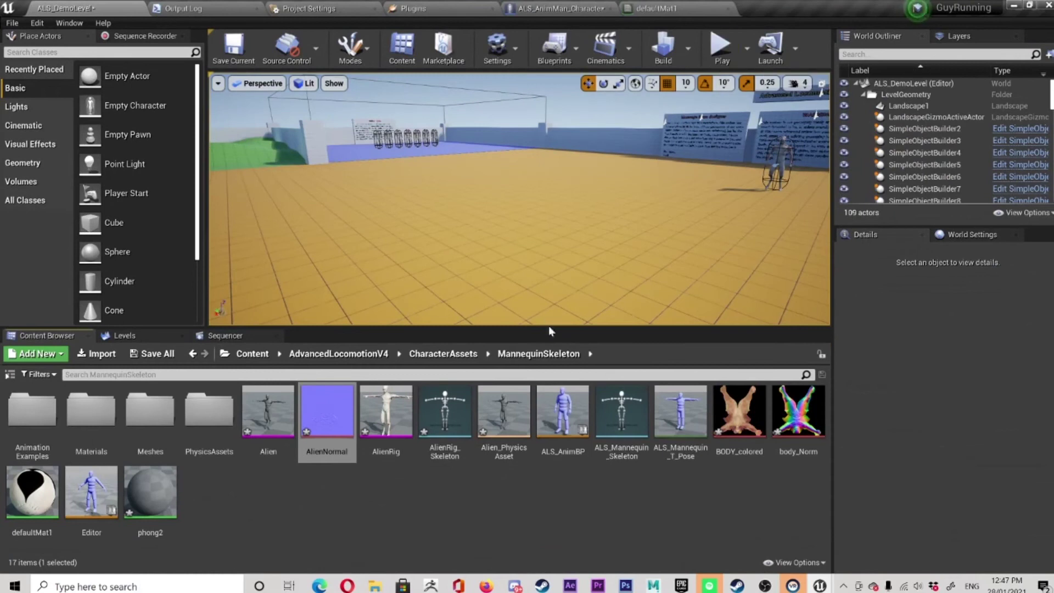
{"action": "left_click_drag", "start_coordinate": [554, 333], "coordinate": [557, 463]}
Play-test the alien in ALS_DemoLevel, running, jumping and turning across the yellow and red floor areas.
{"action": "key", "text": "alt+p"}
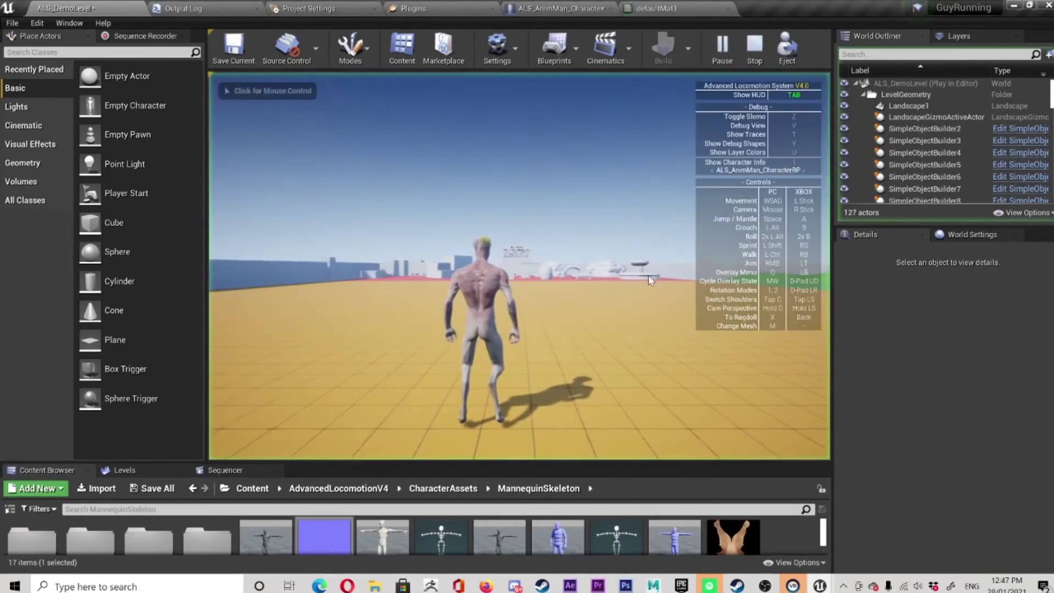
{"action": "key", "text": "a"}
{"action": "key", "text": "w"}
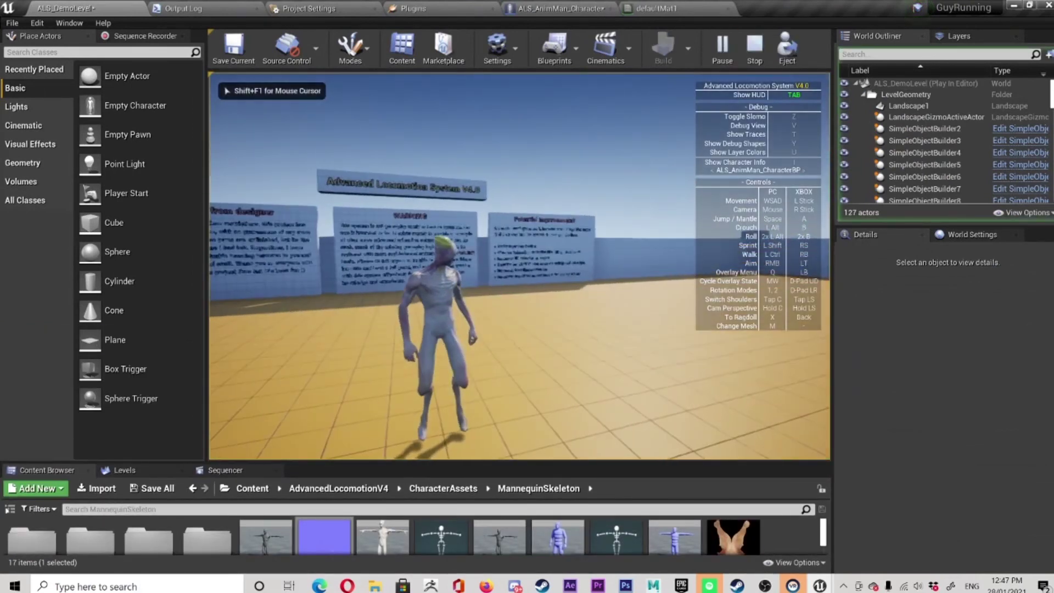
{"action": "key", "text": "a"}
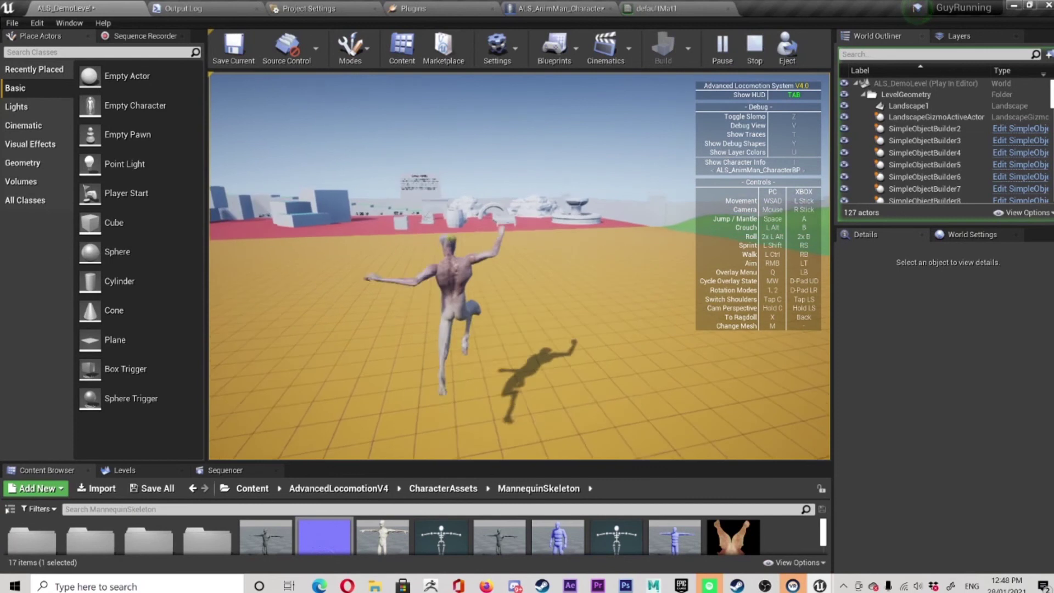
{"action": "key", "text": "a"}
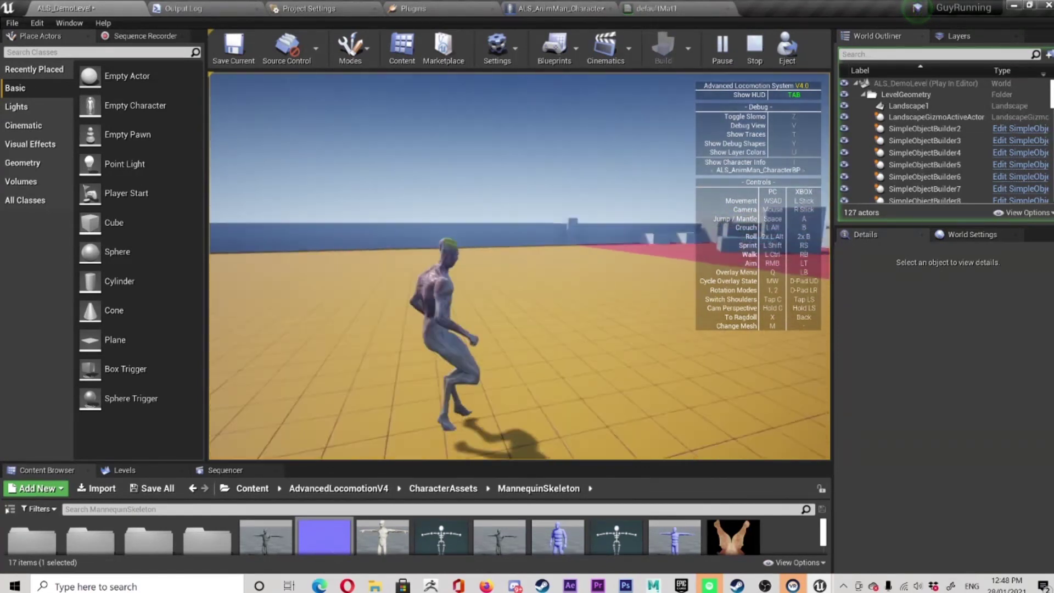
{"action": "key", "text": "w"}
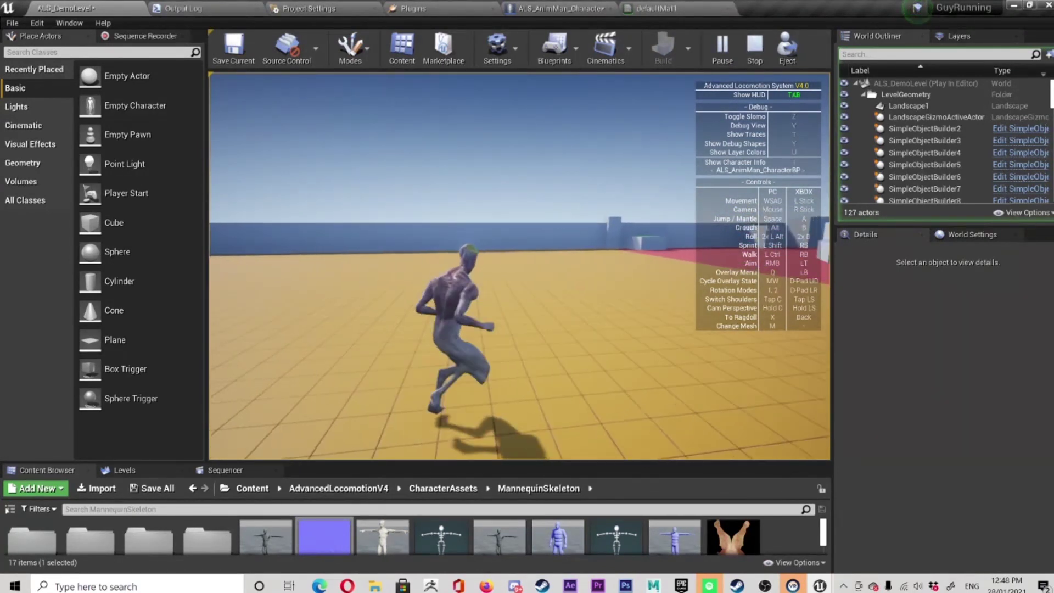
{"action": "key", "text": "d"}
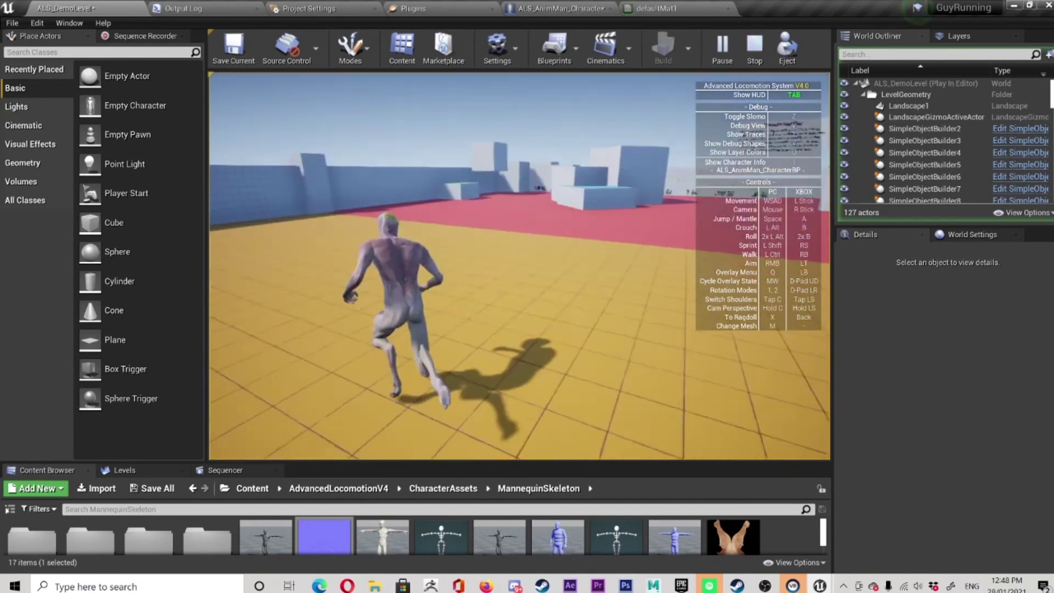
{"action": "key", "text": "w"}
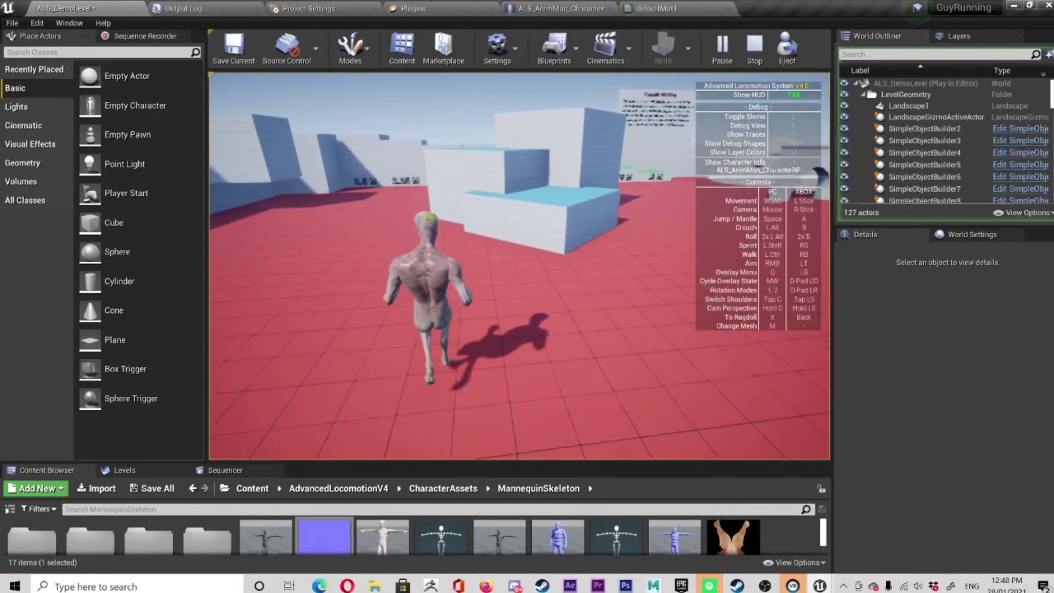
{"action": "key", "text": "a"}
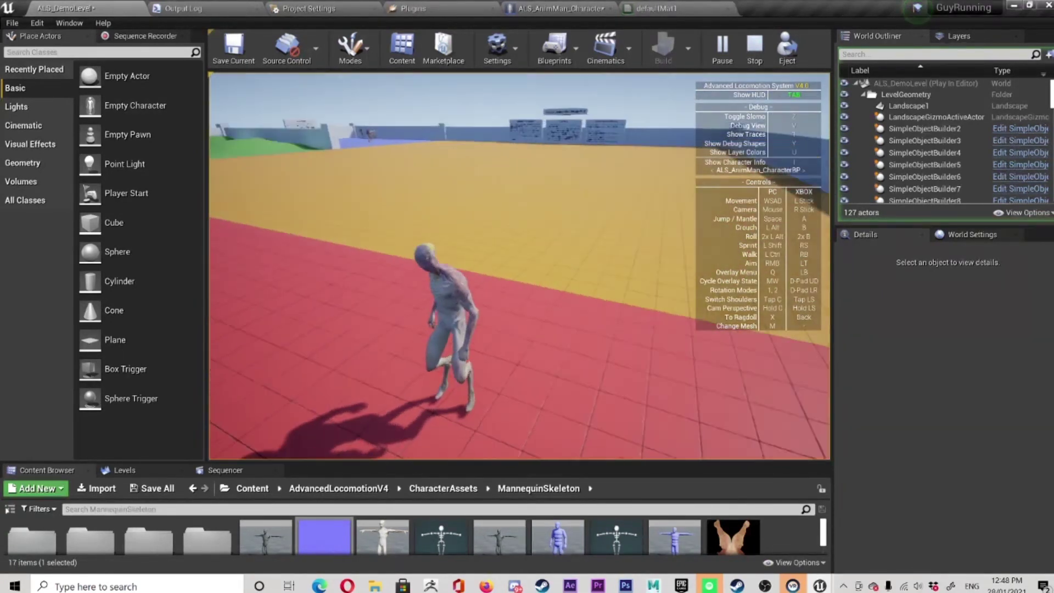
{"action": "key", "text": "a"}
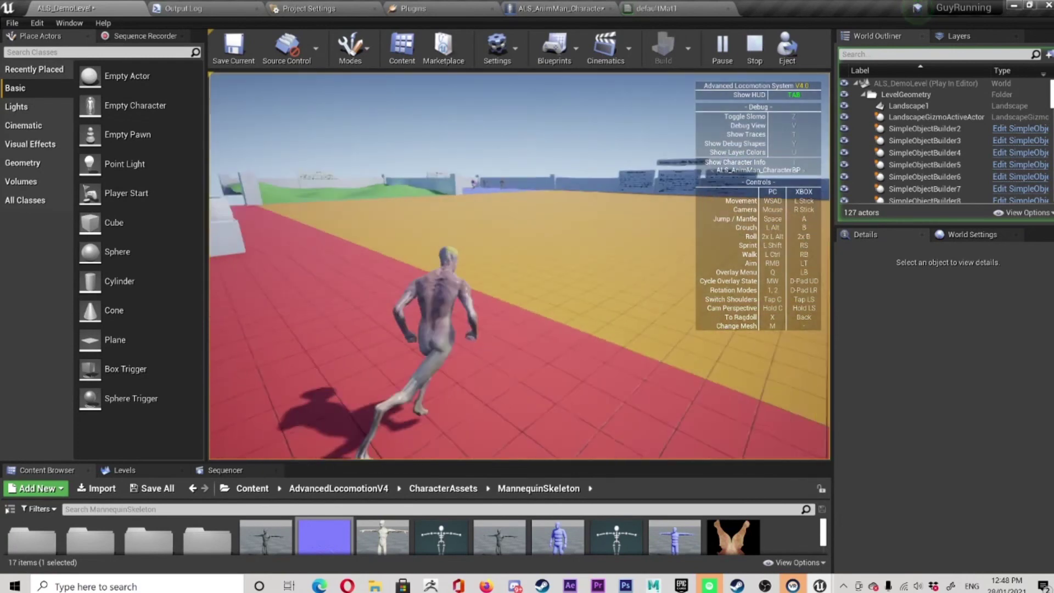